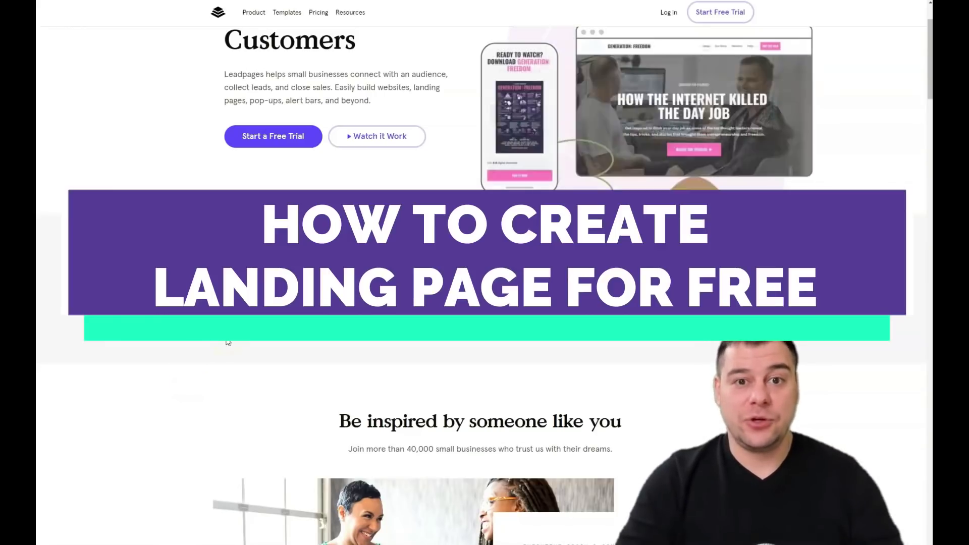
Step: Start a new landing page from the Leadpages dashboard
scroll(228, 342, down, 9)
scroll(228, 342, down, 10)
scroll(228, 341, down, 10)
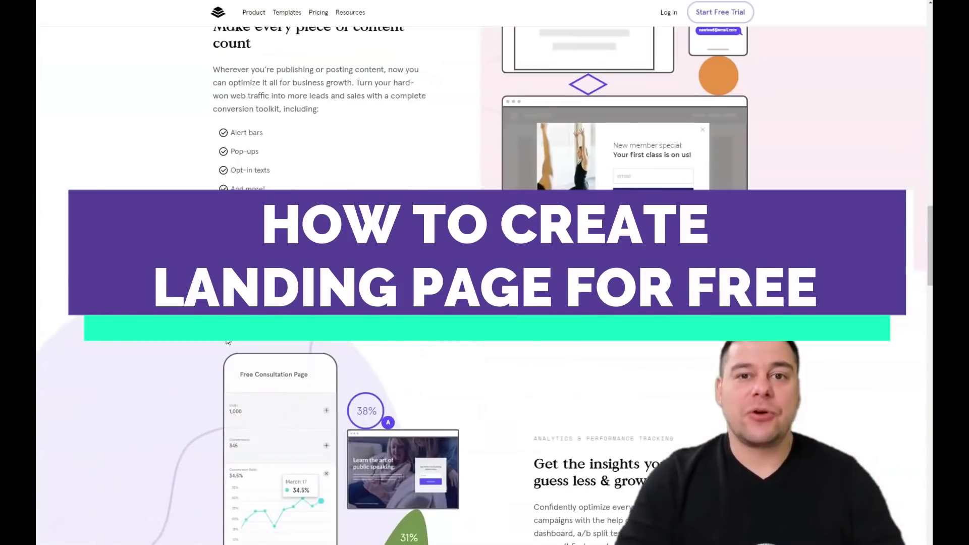
scroll(227, 341, down, 10)
scroll(227, 341, down, 9)
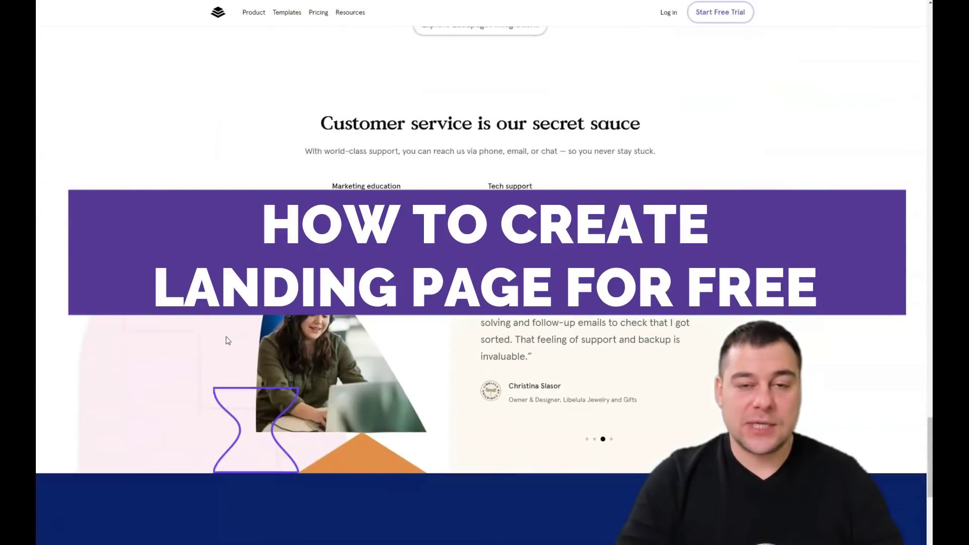
scroll(227, 335, up, 6)
scroll(227, 336, up, 10)
scroll(248, 343, up, 10)
scroll(248, 345, up, 10)
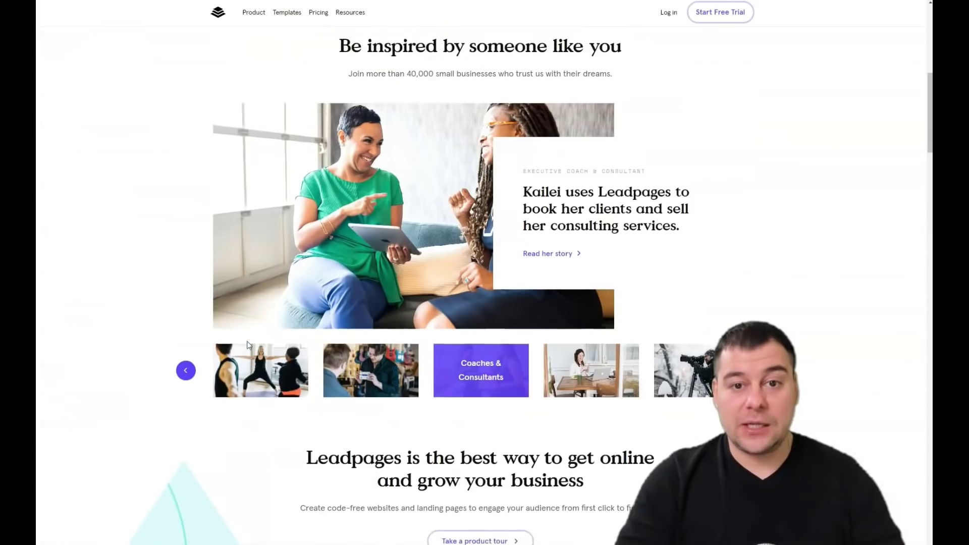
scroll(249, 345, up, 2)
scroll(328, 318, down, 2)
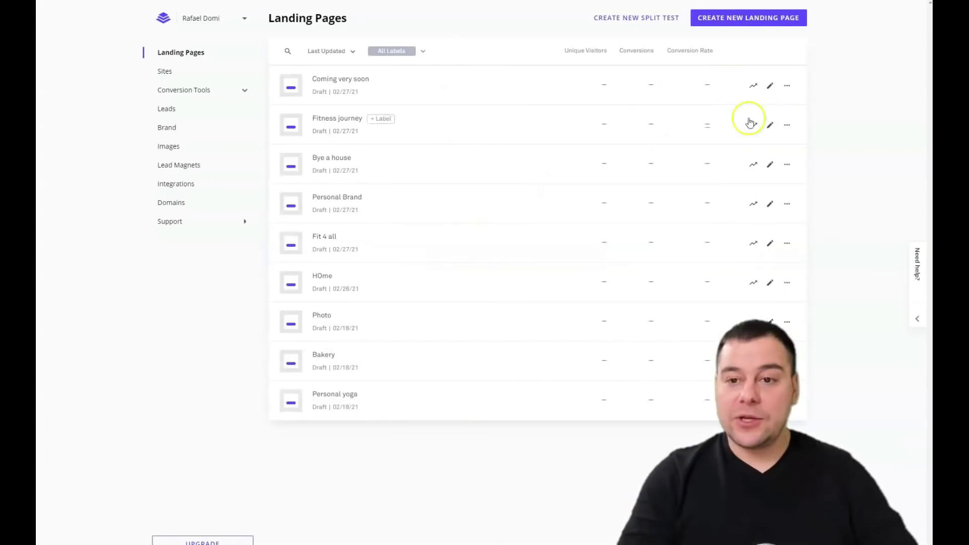
click(735, 22)
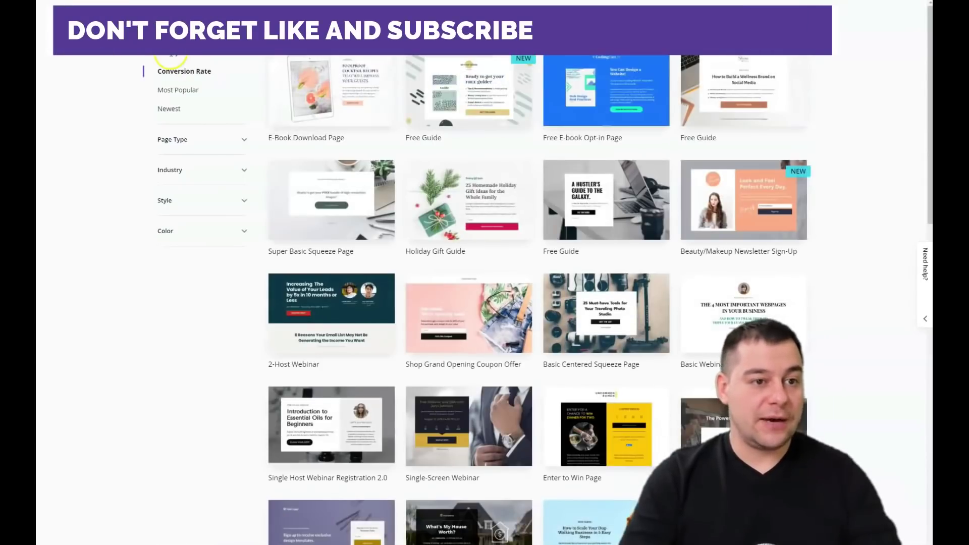
Step: Browse the templates, expanding and collapsing the Page Type and Industry filters
scroll(581, 199, down, 6)
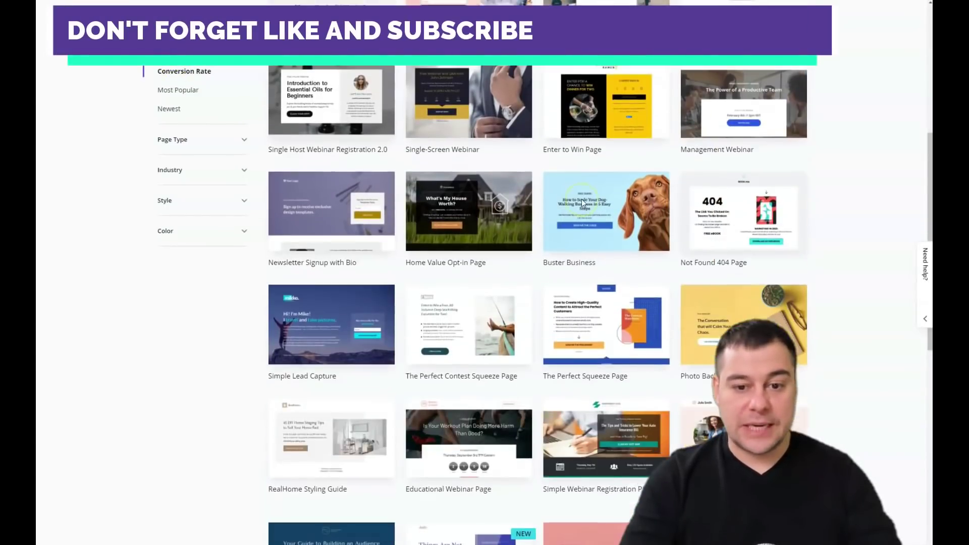
scroll(582, 199, down, 12)
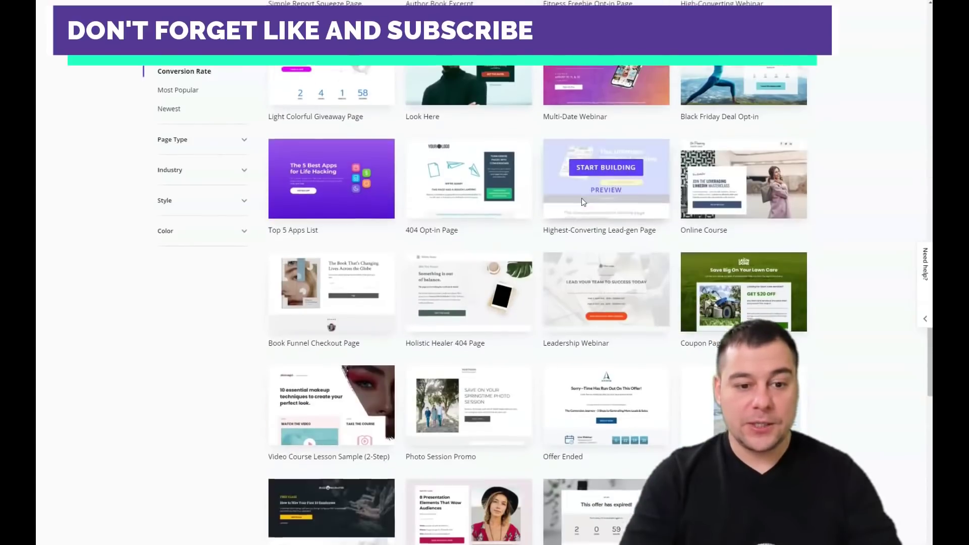
scroll(581, 200, down, 11)
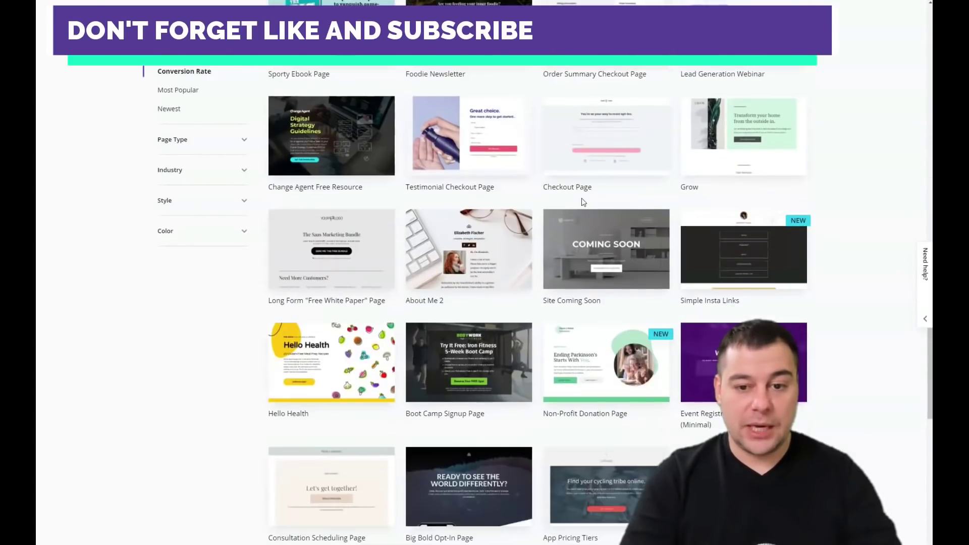
scroll(584, 202, down, 4)
scroll(517, 191, up, 15)
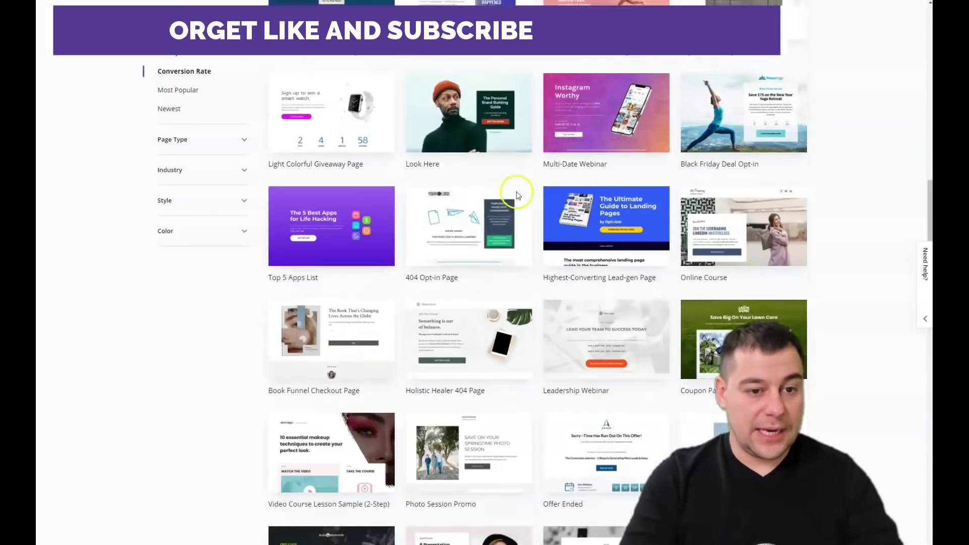
scroll(513, 201, up, 15)
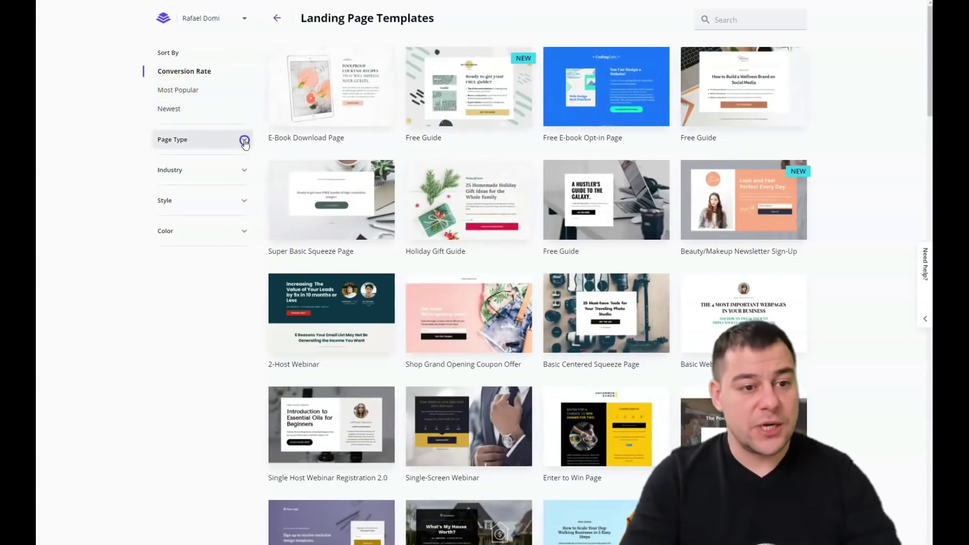
click(244, 141)
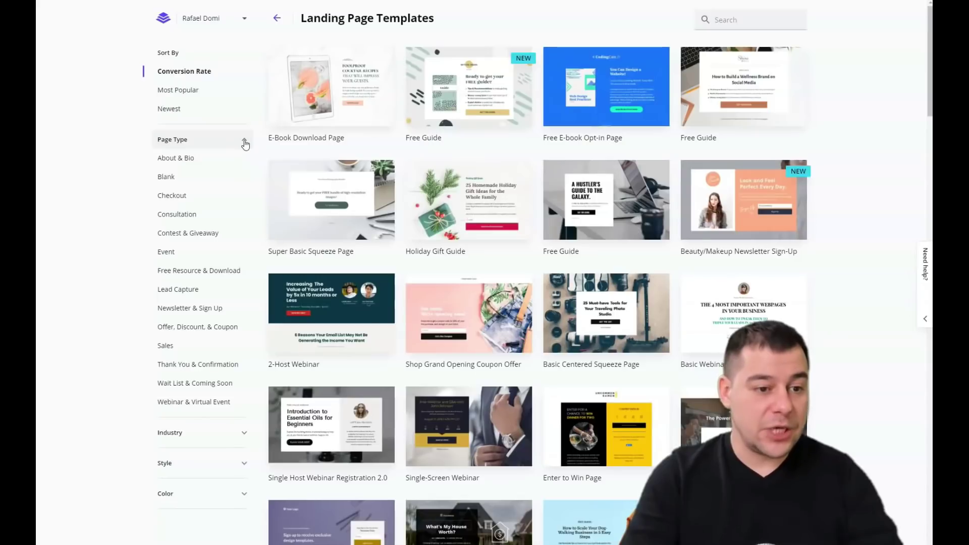
click(245, 142)
click(243, 173)
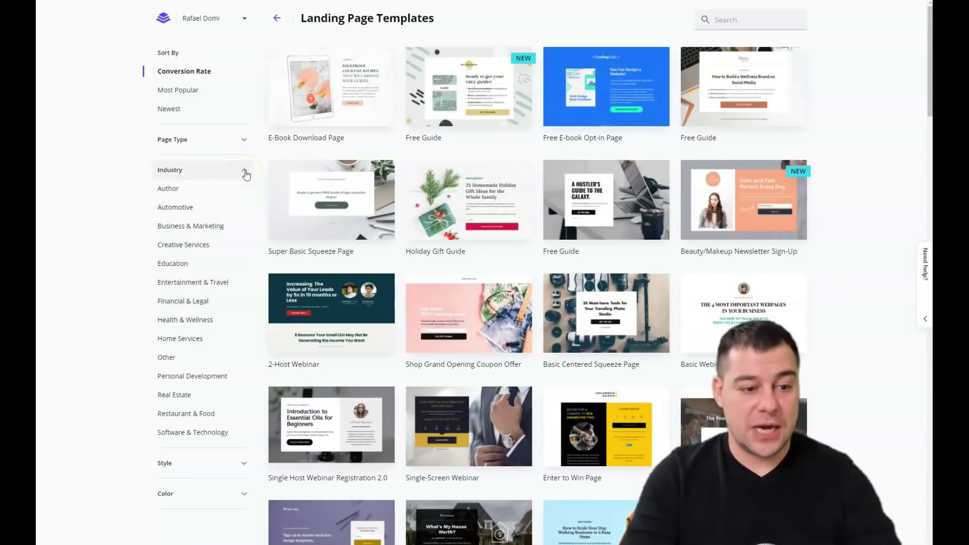
click(244, 172)
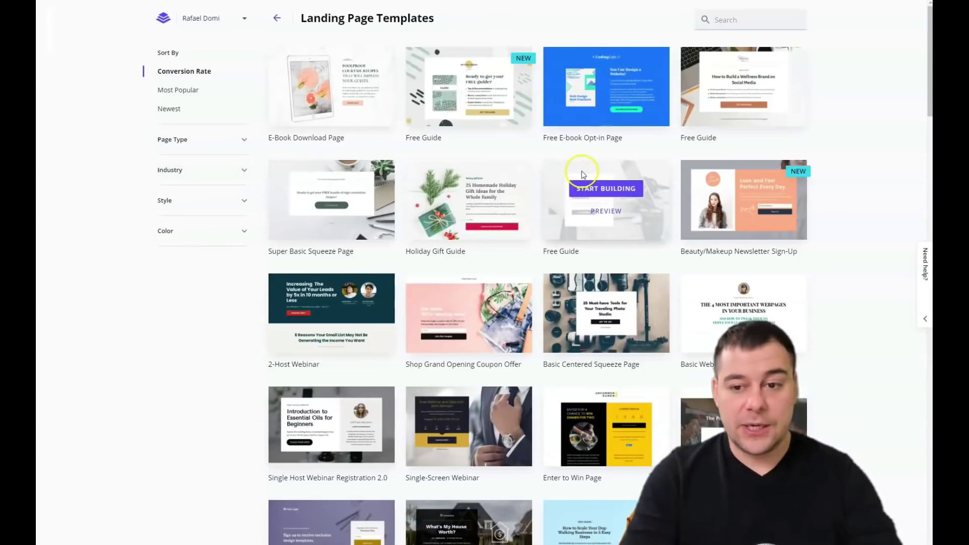
scroll(505, 169, down, 3)
scroll(505, 168, down, 12)
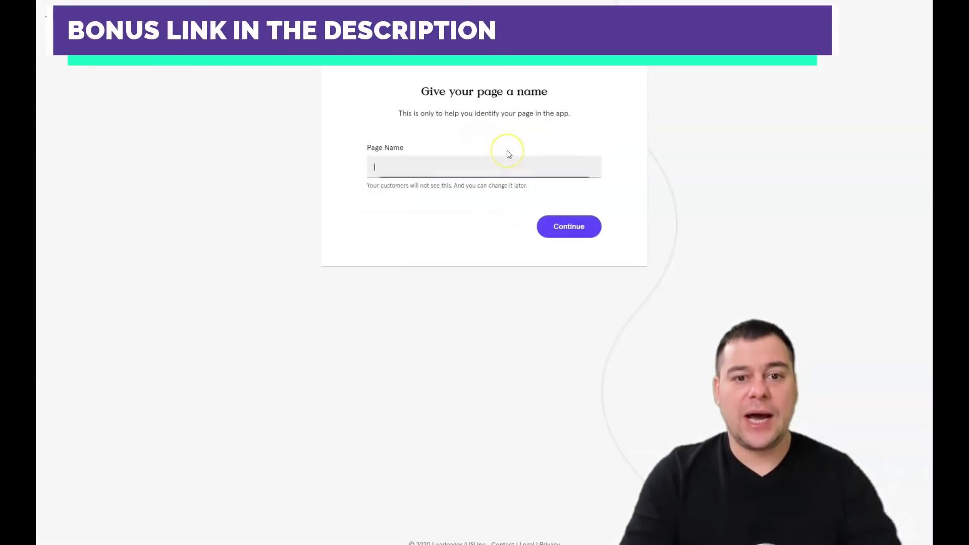
Step: Name the page 'Fitness time' and continue into the editor
text(Fitness time)
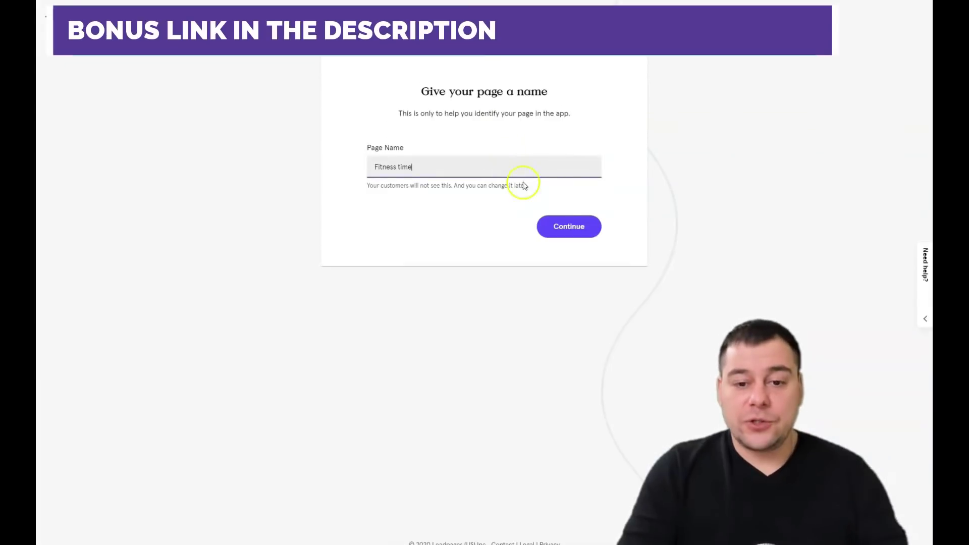
click(563, 227)
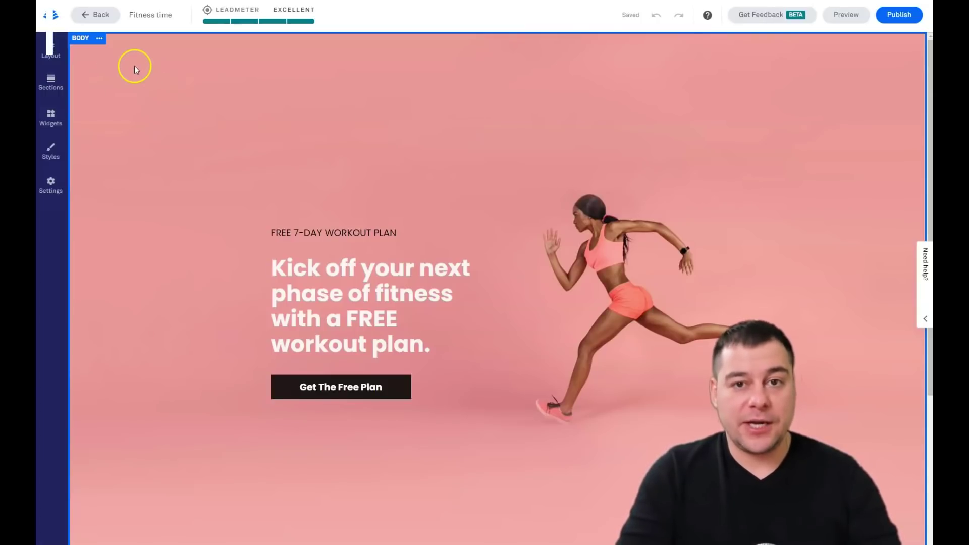
Step: Add a Blank-type two-column layout section to the page from Layout
click(51, 55)
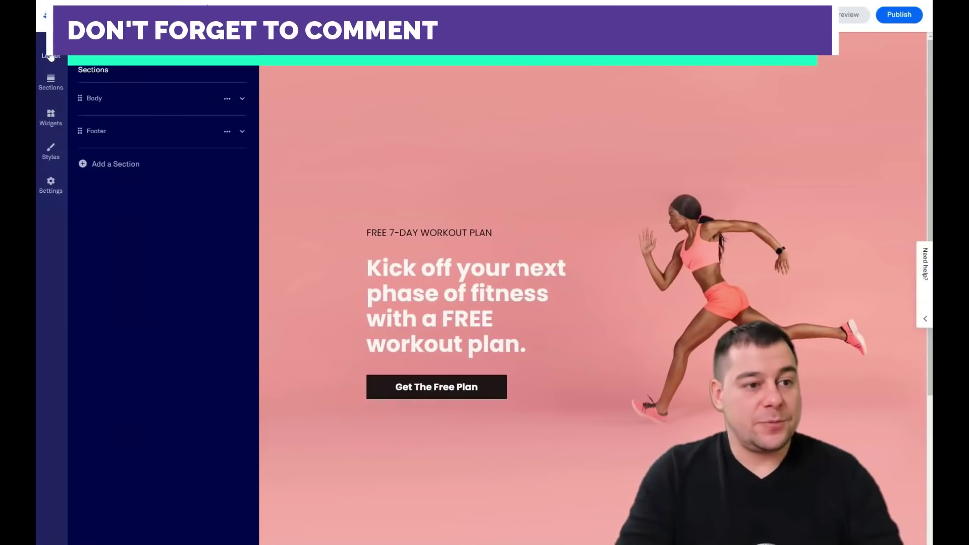
click(122, 99)
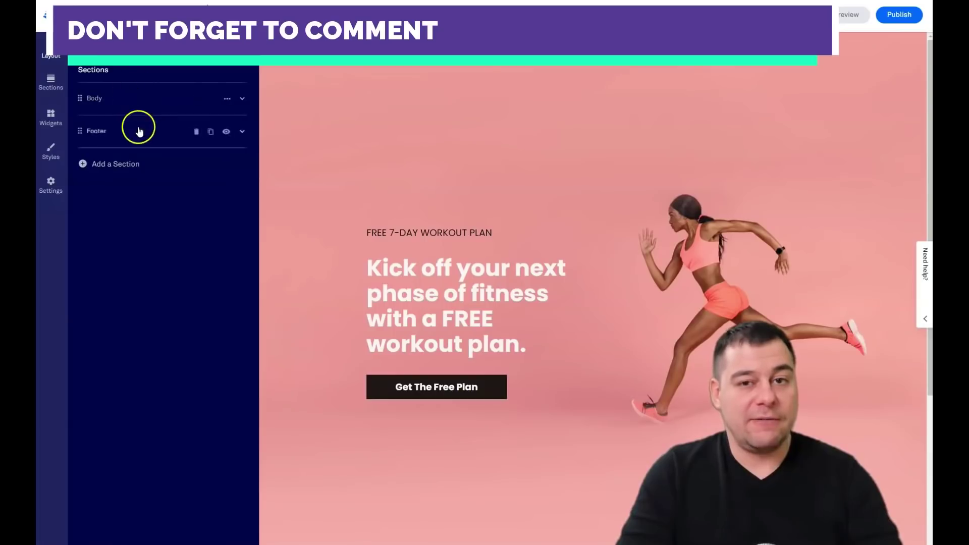
click(102, 163)
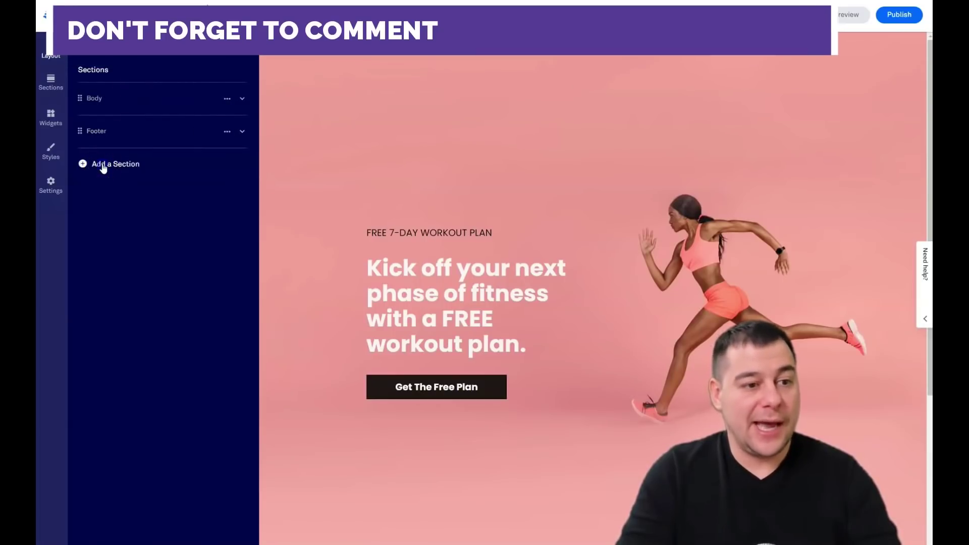
click(156, 106)
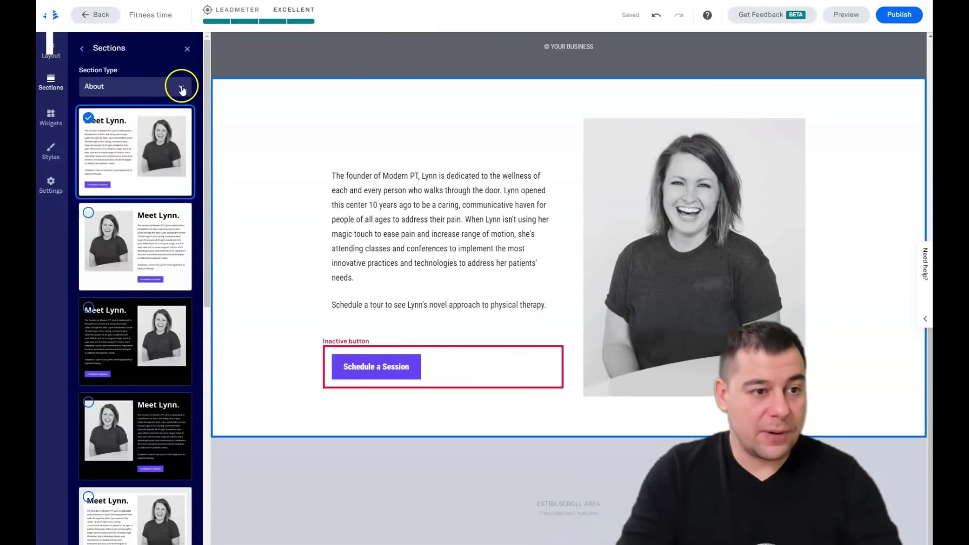
click(181, 90)
scroll(132, 131, down, 3)
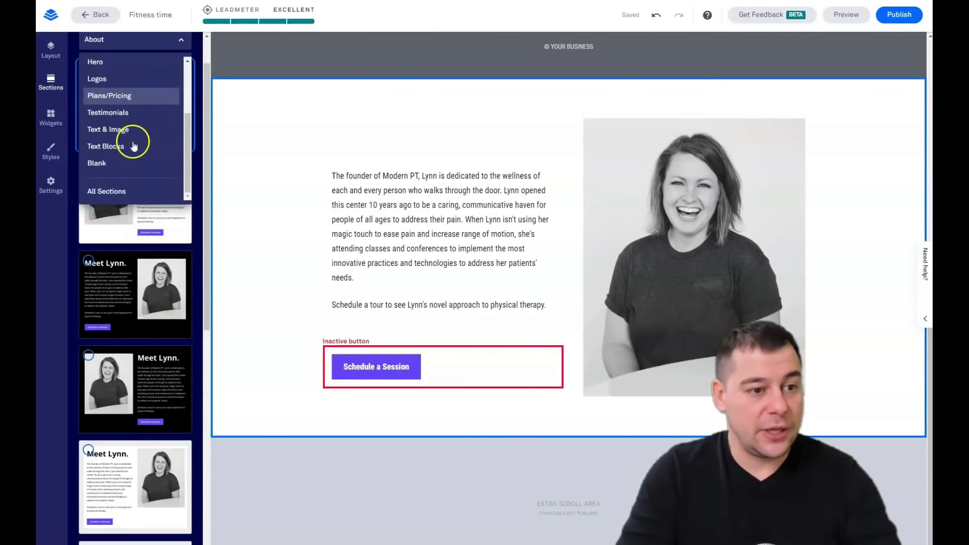
click(121, 163)
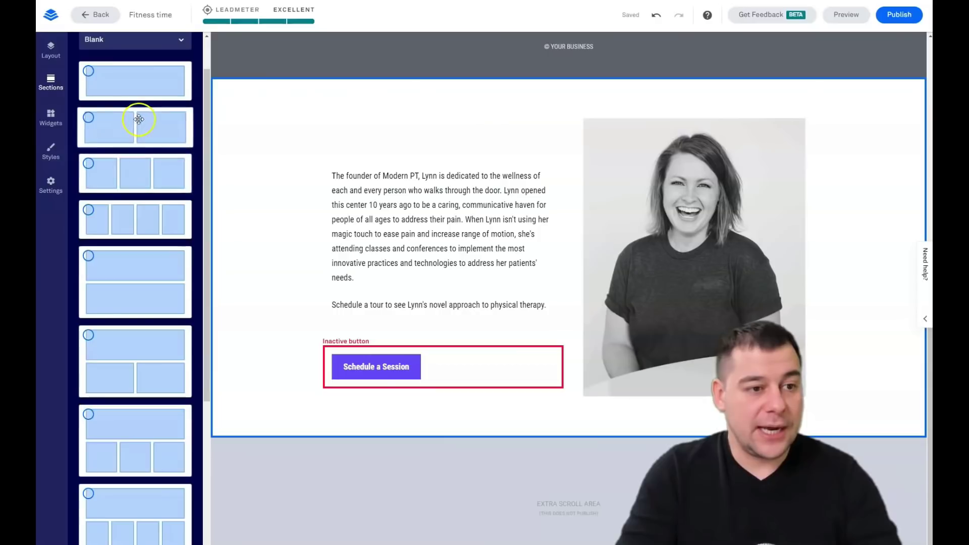
drag(115, 127, 548, 103)
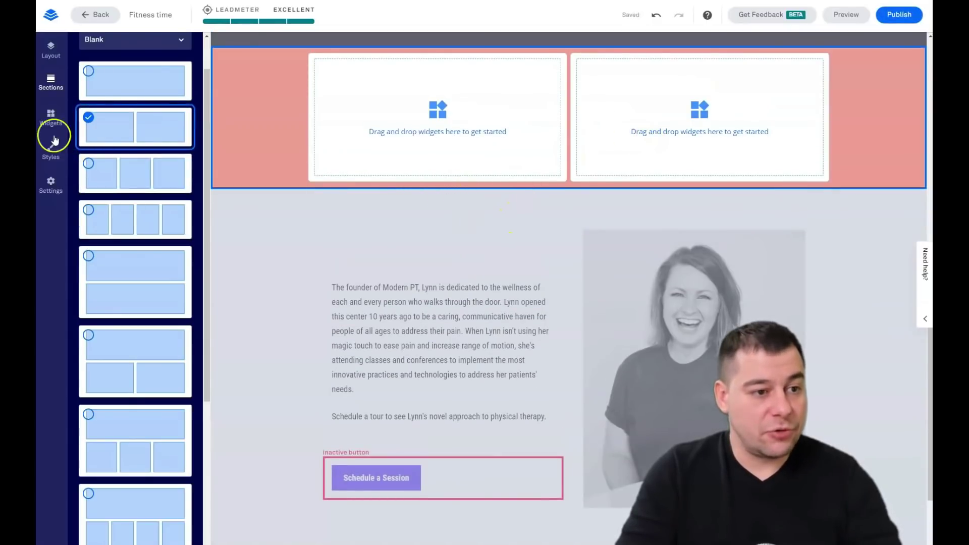
Step: Place a Video widget in the left column and Text plus Space widgets on the right
click(50, 120)
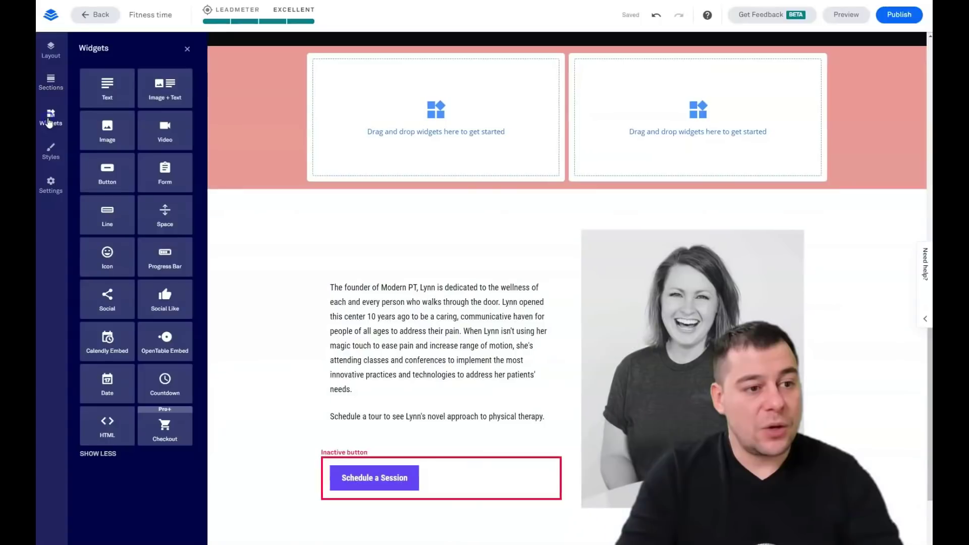
scroll(454, 185, up, 2)
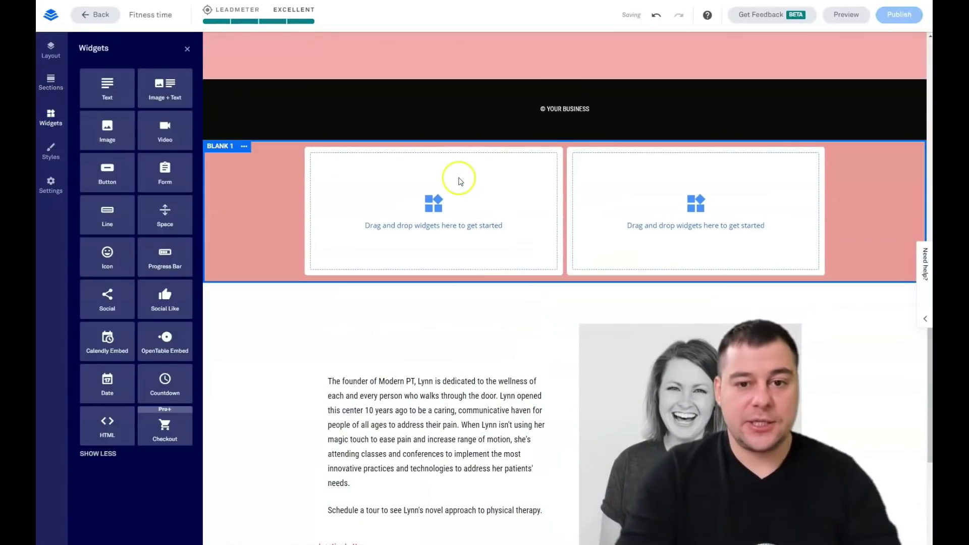
scroll(457, 187, up, 3)
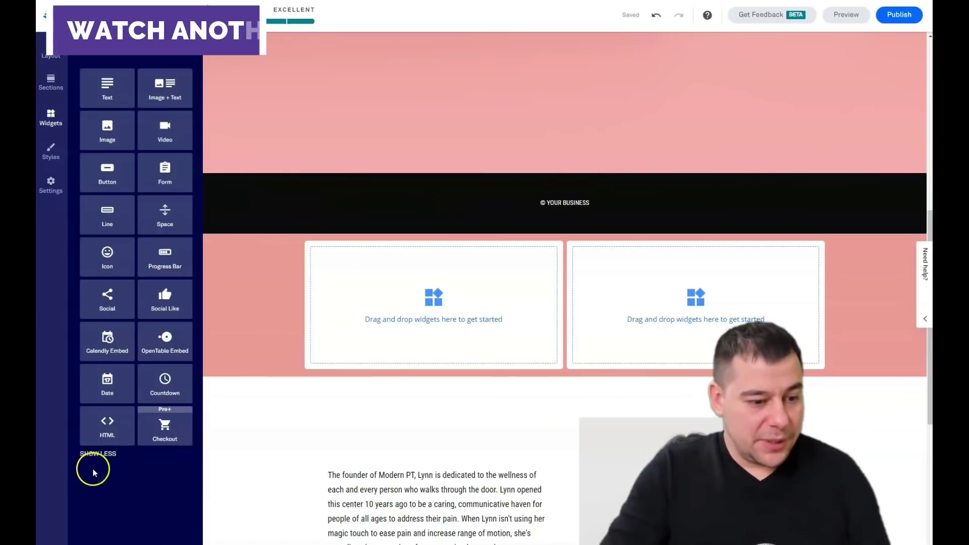
click(97, 454)
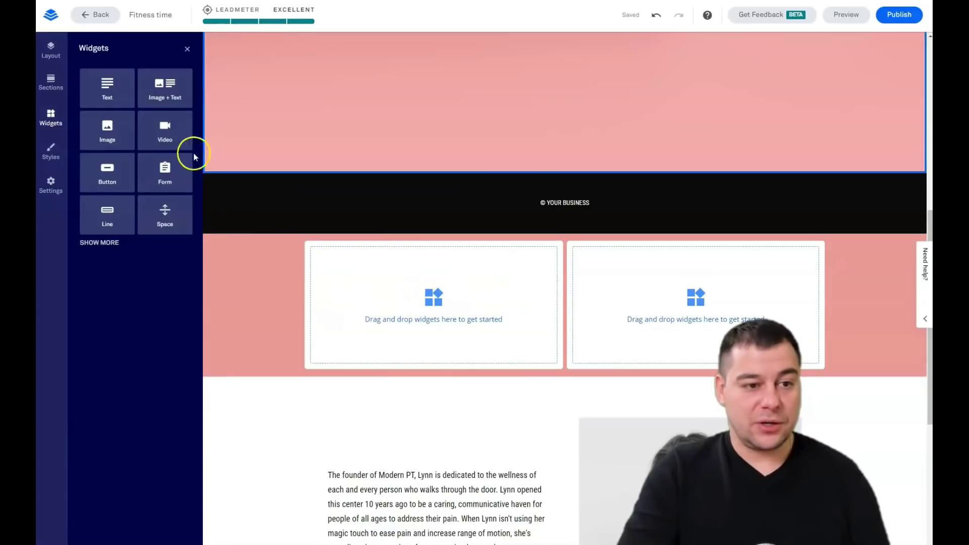
drag(164, 130, 427, 311)
mouse_move(107, 85)
mouse_down()
mouse_move(325, 188)
mouse_move(715, 335)
mouse_move(698, 321)
mouse_up()
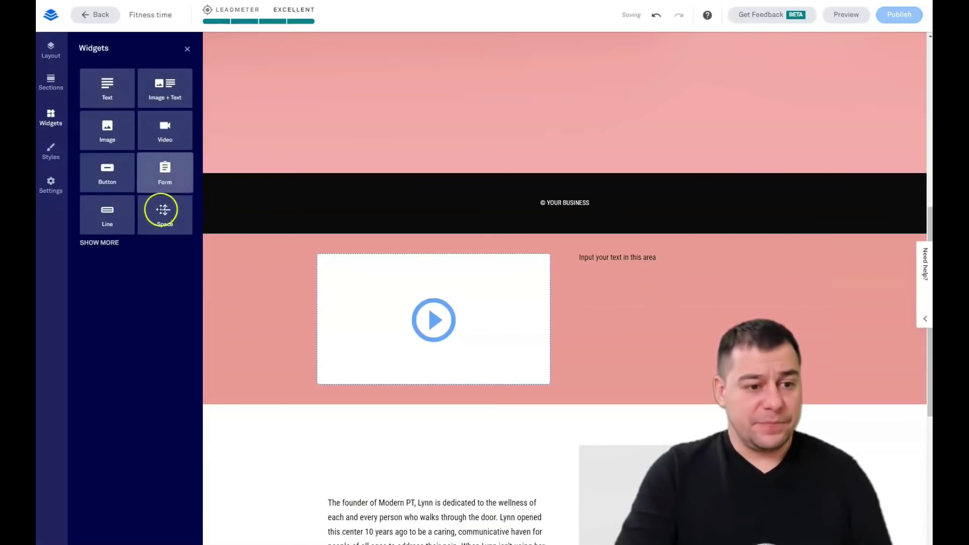
mouse_move(163, 213)
mouse_down()
mouse_move(649, 268)
mouse_move(673, 259)
mouse_move(694, 287)
mouse_move(693, 307)
mouse_up()
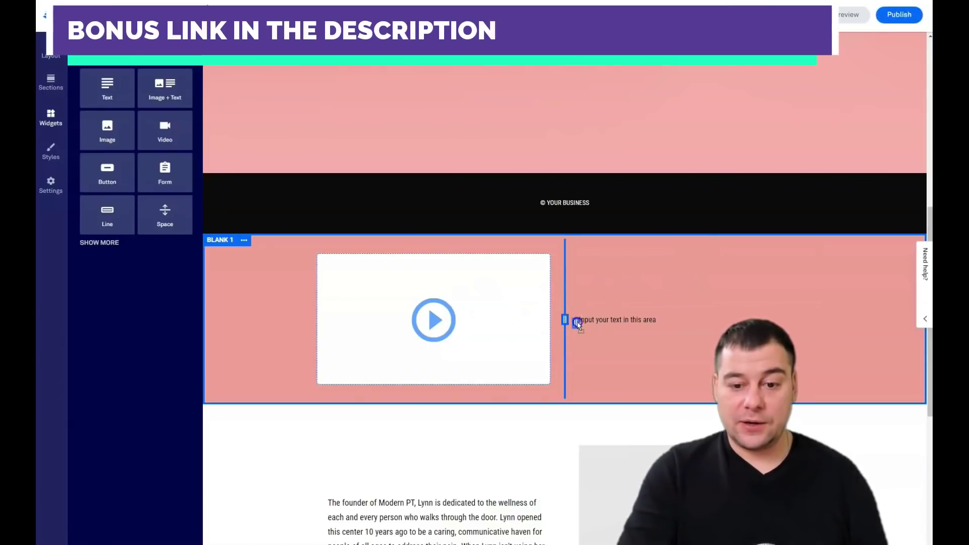
Step: Widen the video column and reposition the text block beside the video
drag(597, 324, 702, 324)
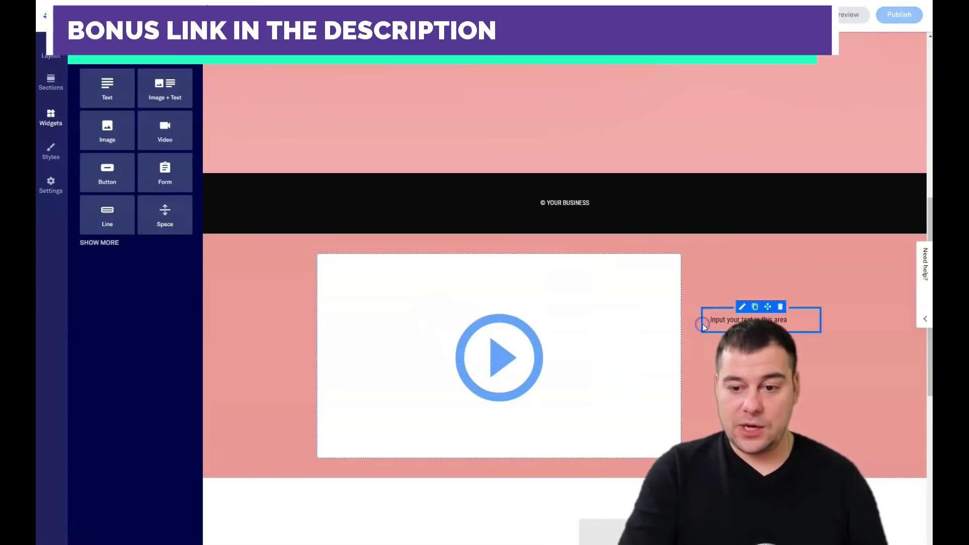
click(702, 324)
drag(761, 305, 762, 341)
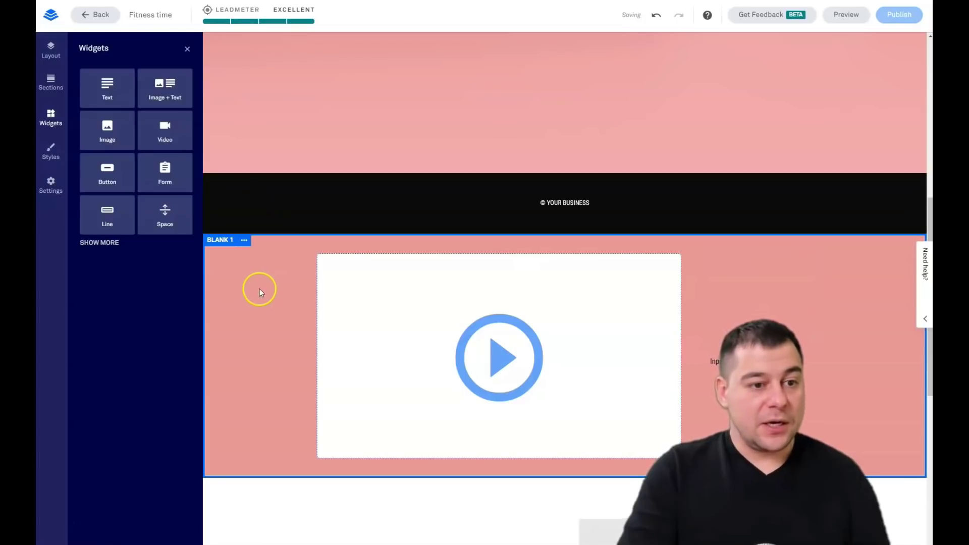
Step: Review page Styles: Poppins headlines, Roboto Condensed text, and the page background options
click(50, 149)
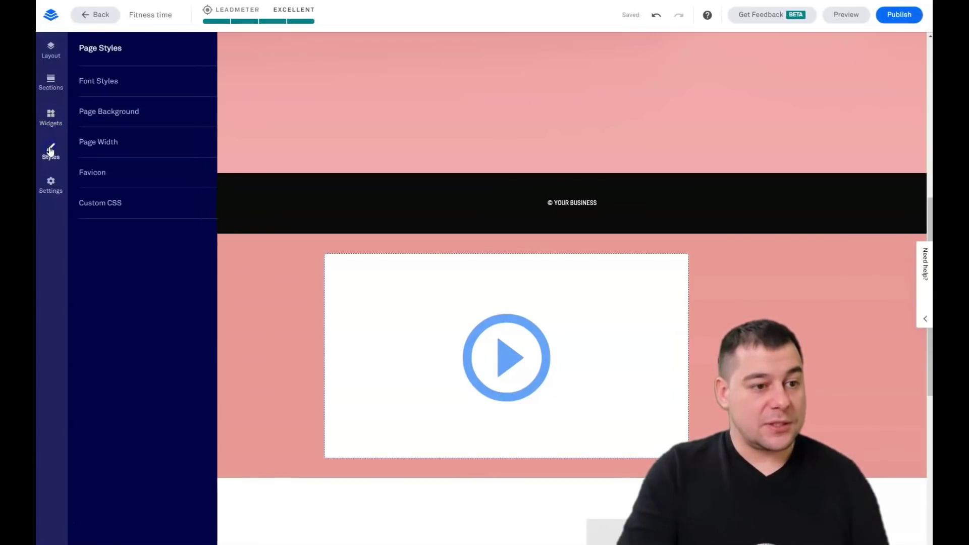
click(244, 83)
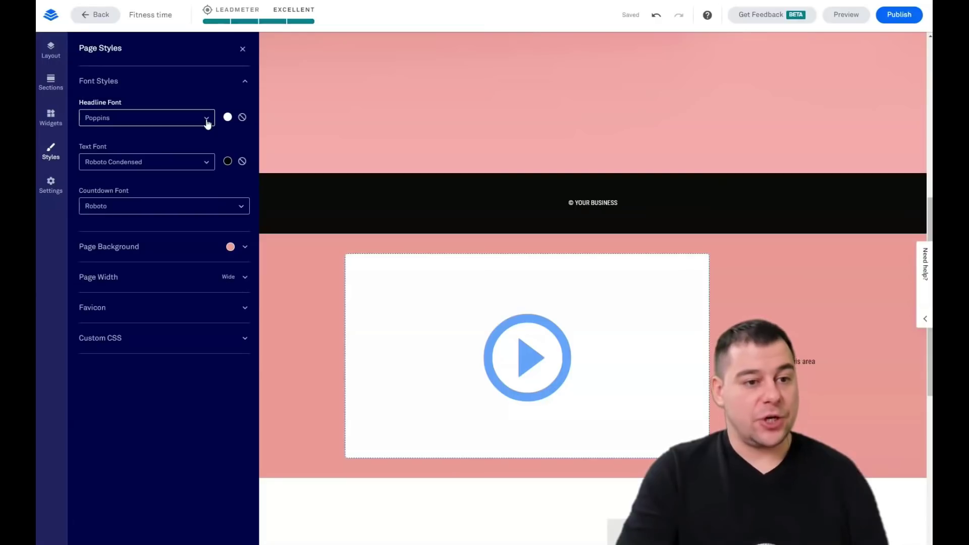
click(245, 248)
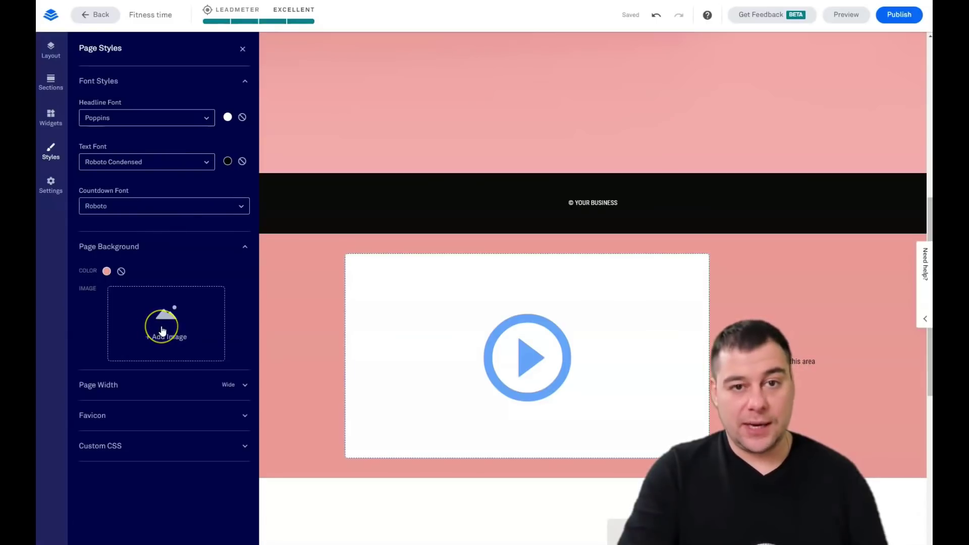
Step: Insert the photo of the woman in red leggings as the page background image
click(163, 331)
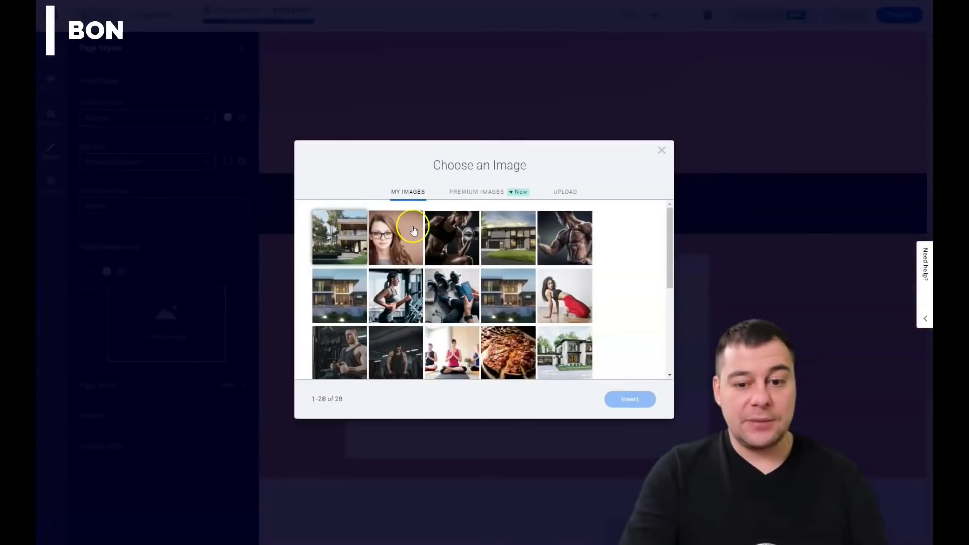
click(563, 294)
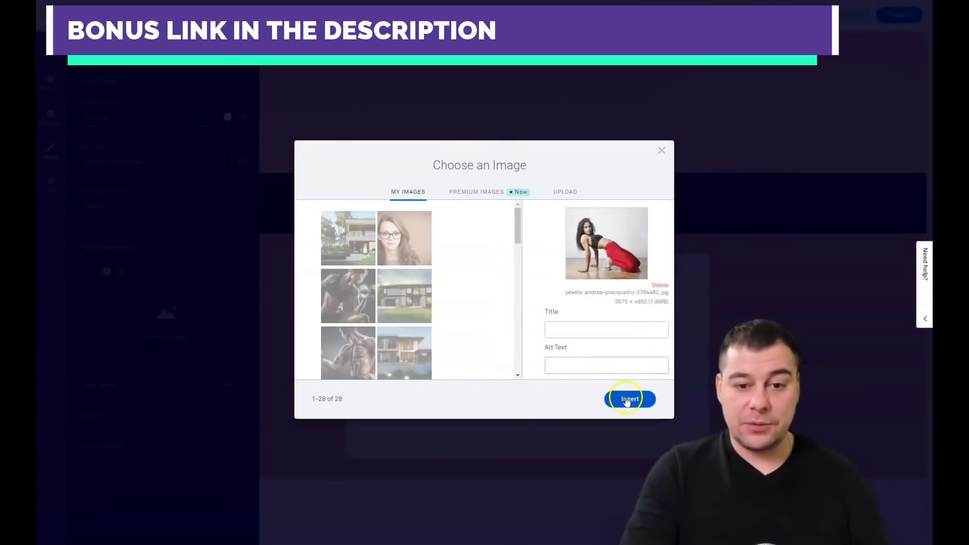
click(479, 196)
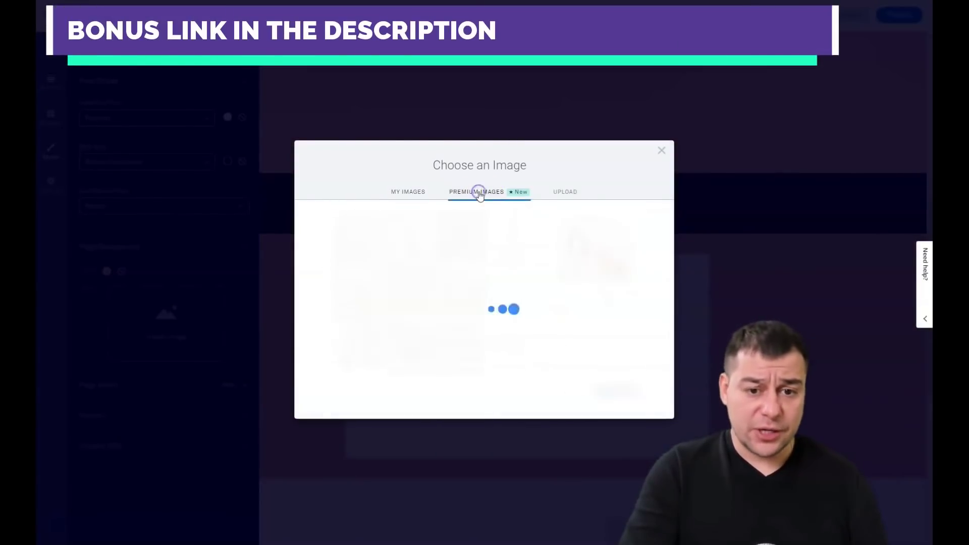
click(473, 196)
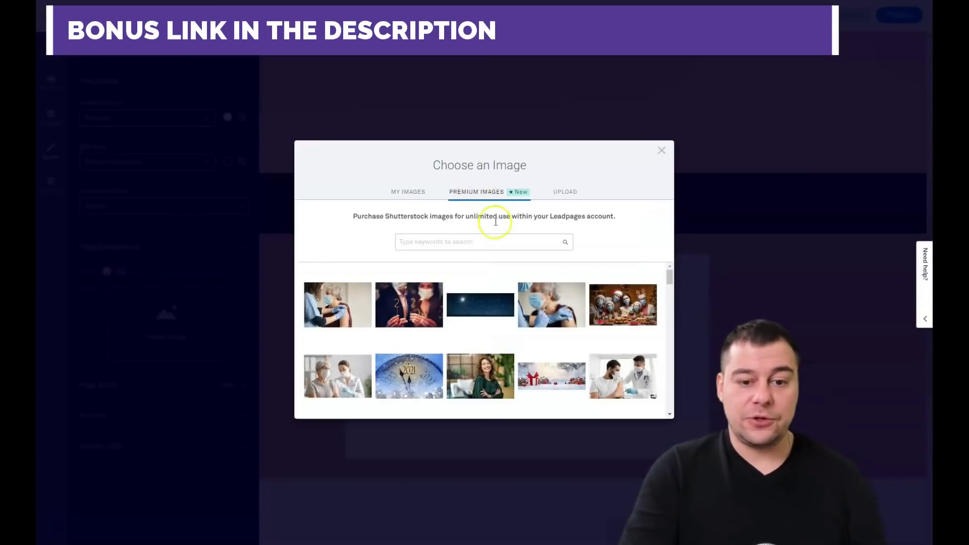
scroll(454, 308, down, 5)
scroll(476, 307, down, 2)
click(397, 241)
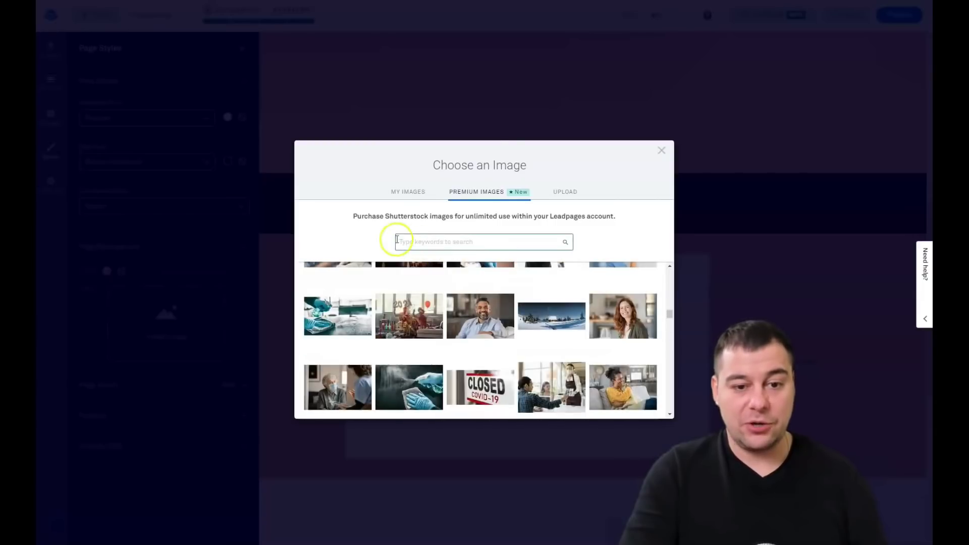
scroll(499, 305, down, 5)
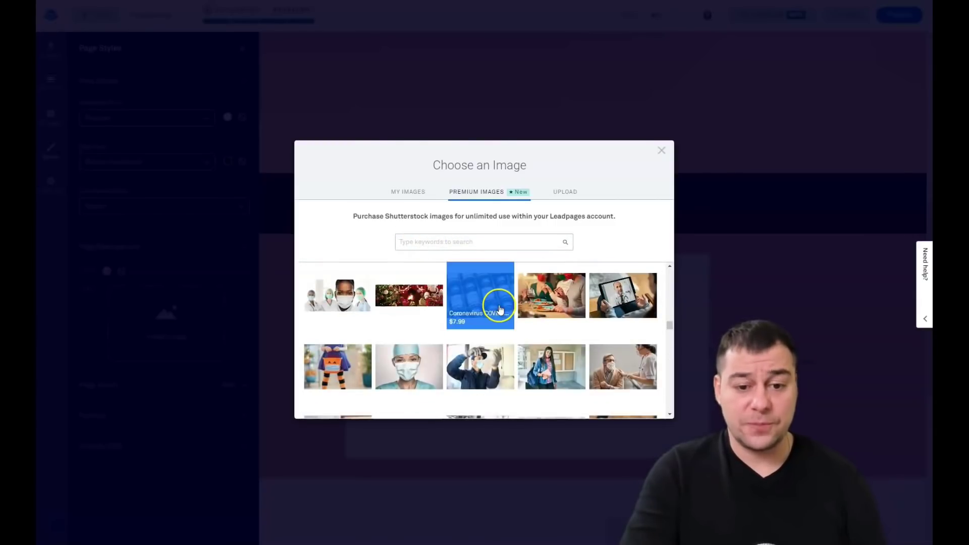
scroll(500, 303, down, 5)
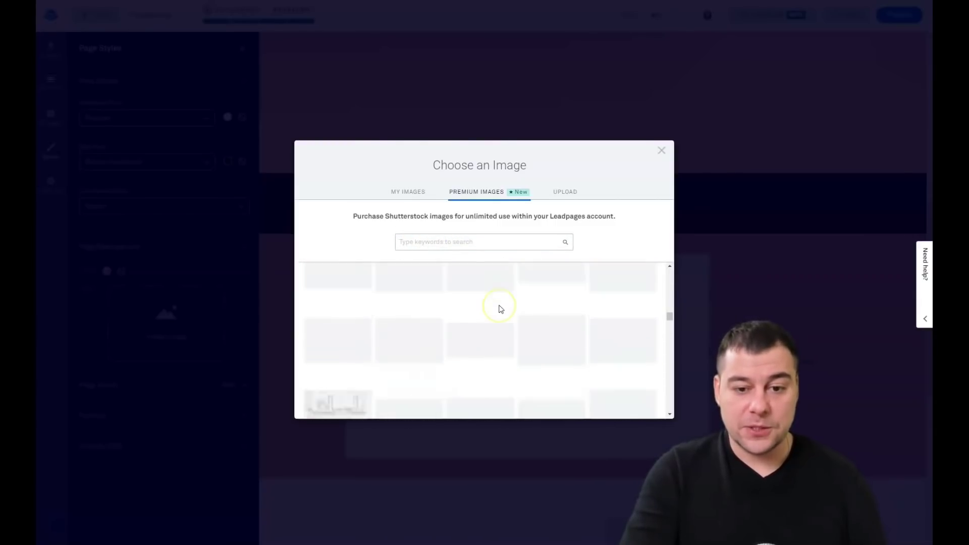
click(564, 193)
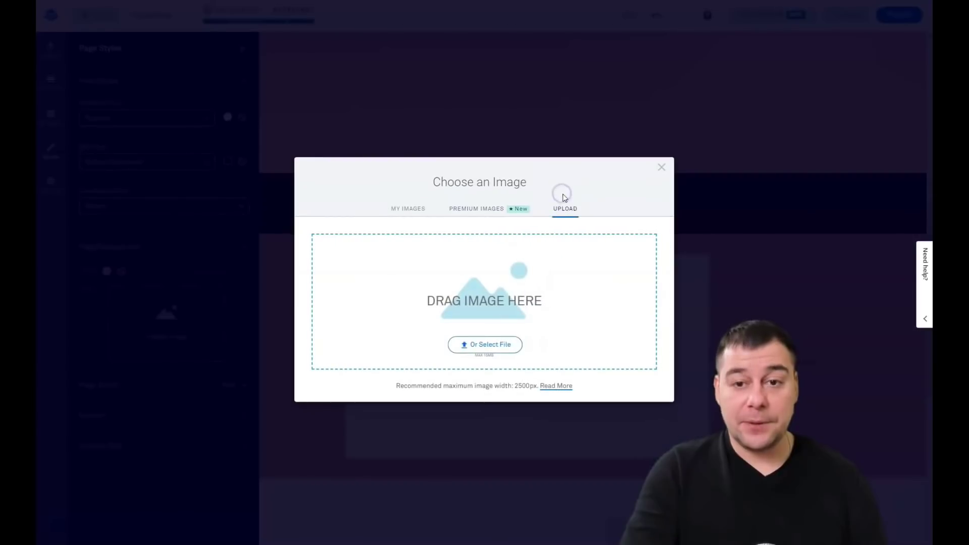
click(406, 211)
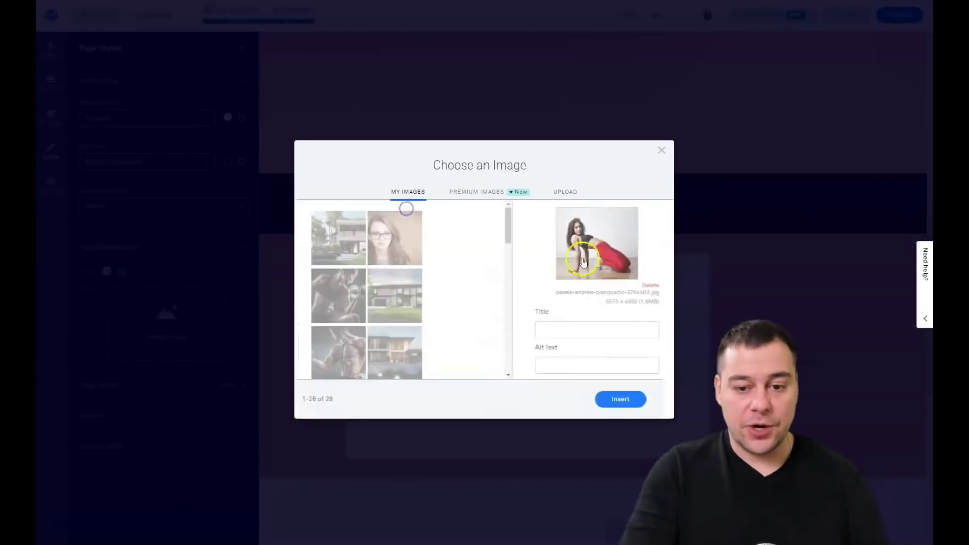
click(623, 399)
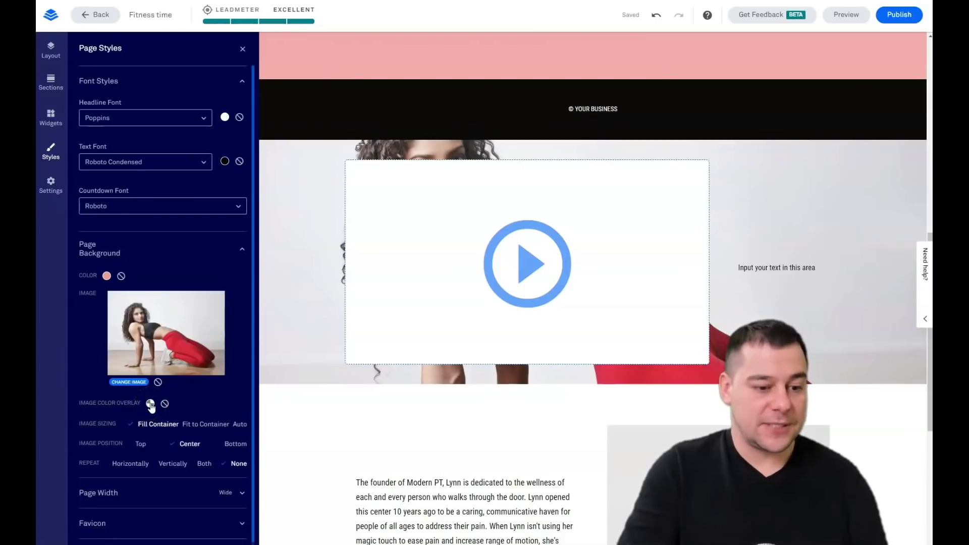
Step: Set a custom dark grey 404040 image color overlay on the background photo
click(150, 404)
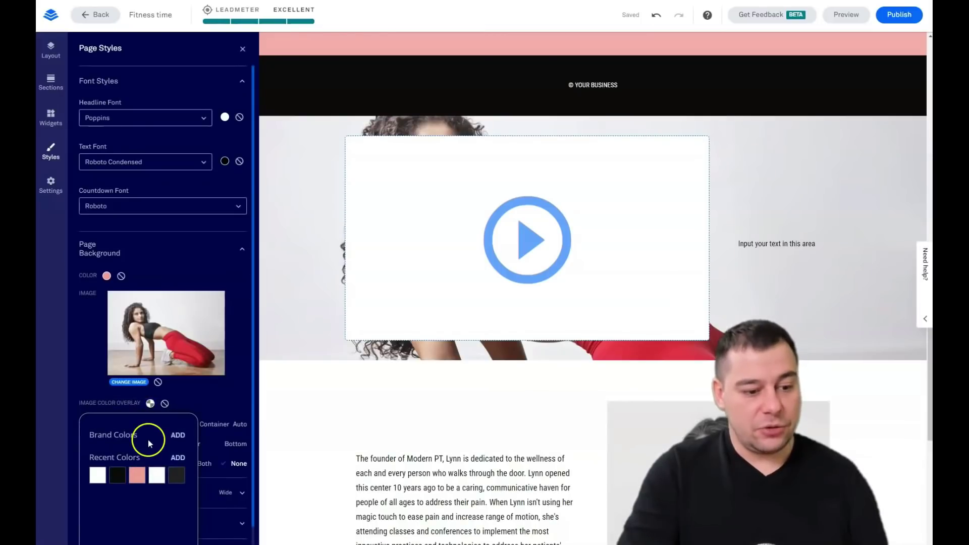
click(177, 458)
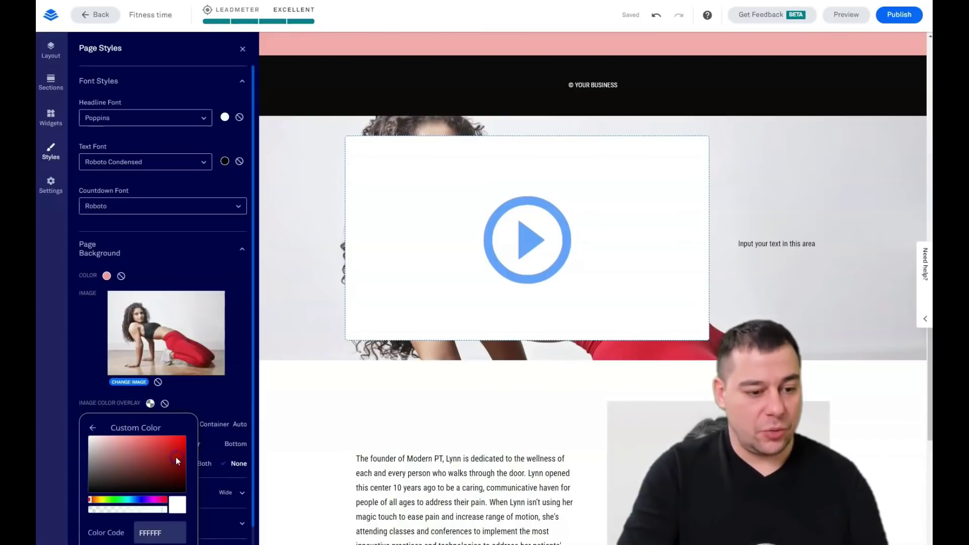
click(90, 491)
click(168, 515)
click(90, 490)
drag(90, 492, 89, 478)
click(135, 507)
Step: Lower the overlay's alpha so the grey tint is semi-transparent, then close the picker
click(161, 510)
drag(165, 512, 147, 511)
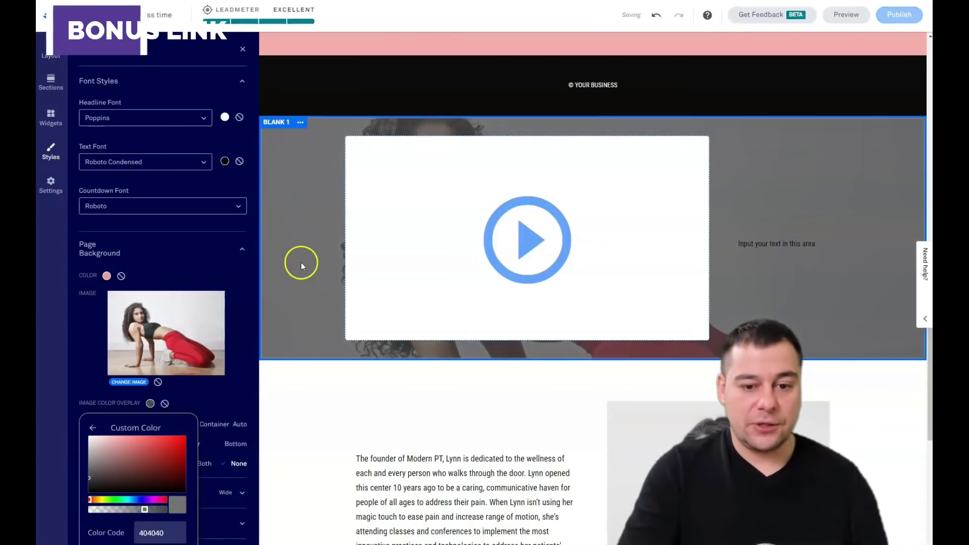
scroll(301, 262, down, 2)
scroll(301, 260, up, 3)
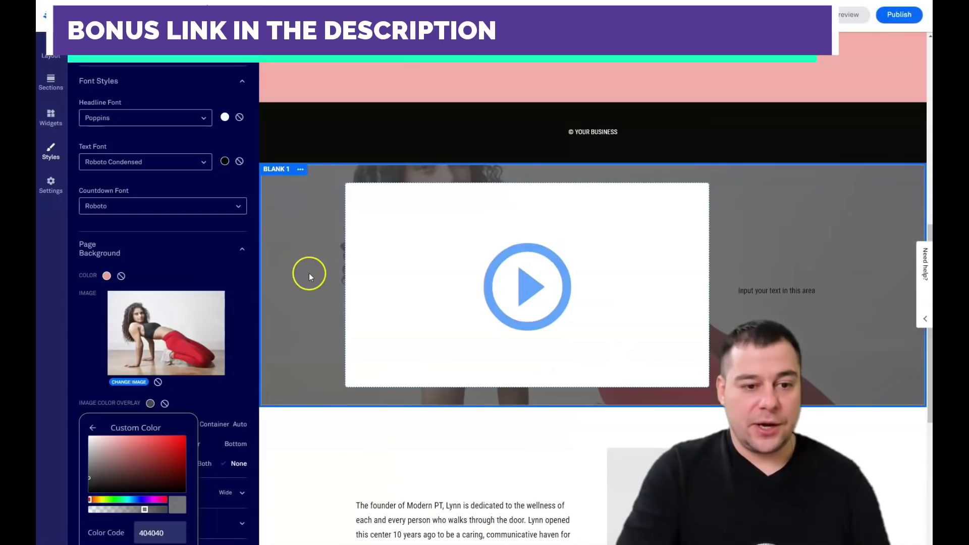
scroll(309, 273, up, 3)
scroll(309, 275, down, 3)
scroll(309, 286, down, 3)
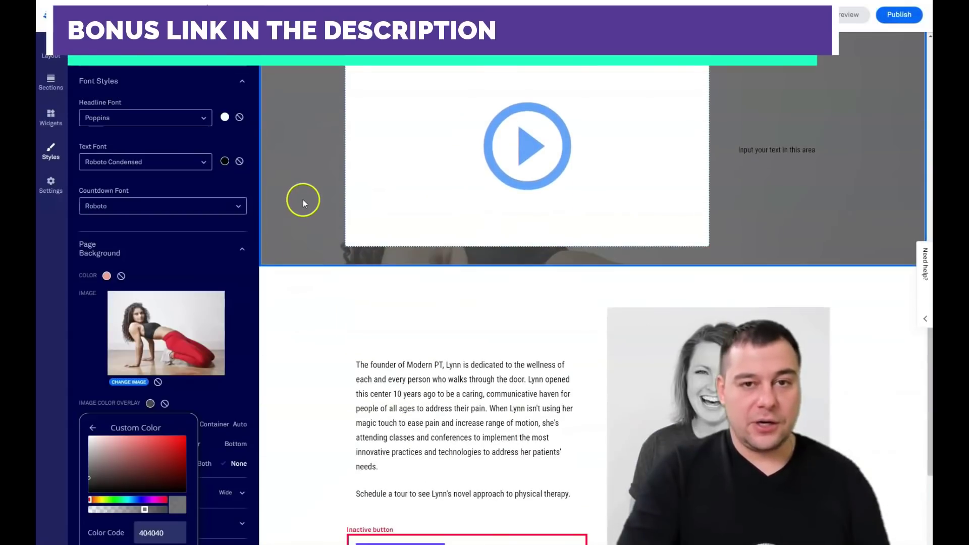
scroll(310, 184, up, 3)
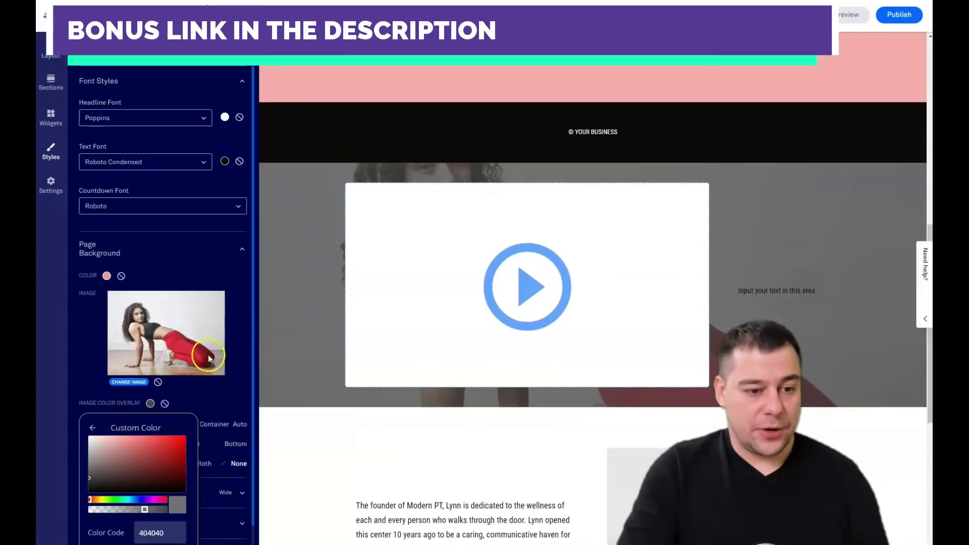
click(210, 394)
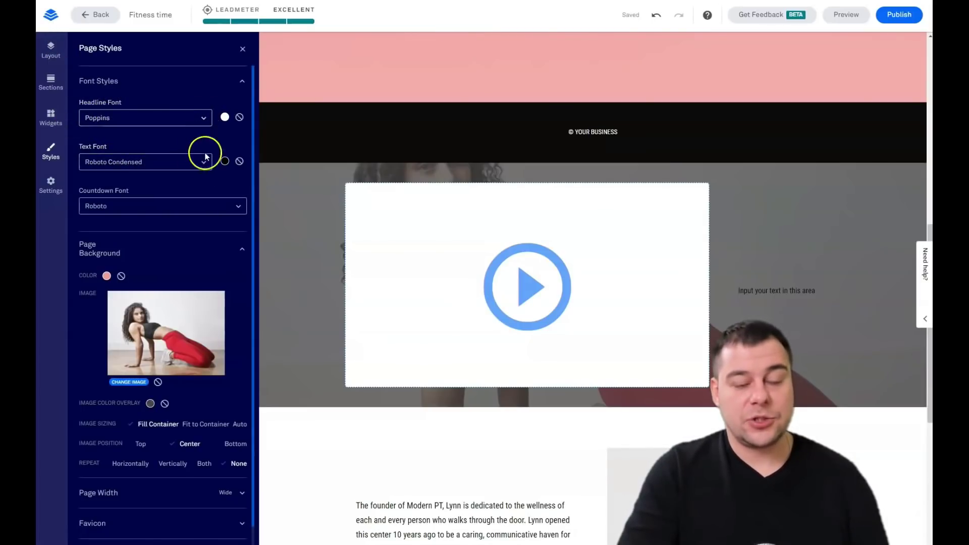
Step: Return to the 'Kick off your next phase of fitness' hero and close Page Styles
scroll(364, 260, up, 2)
scroll(363, 260, up, 8)
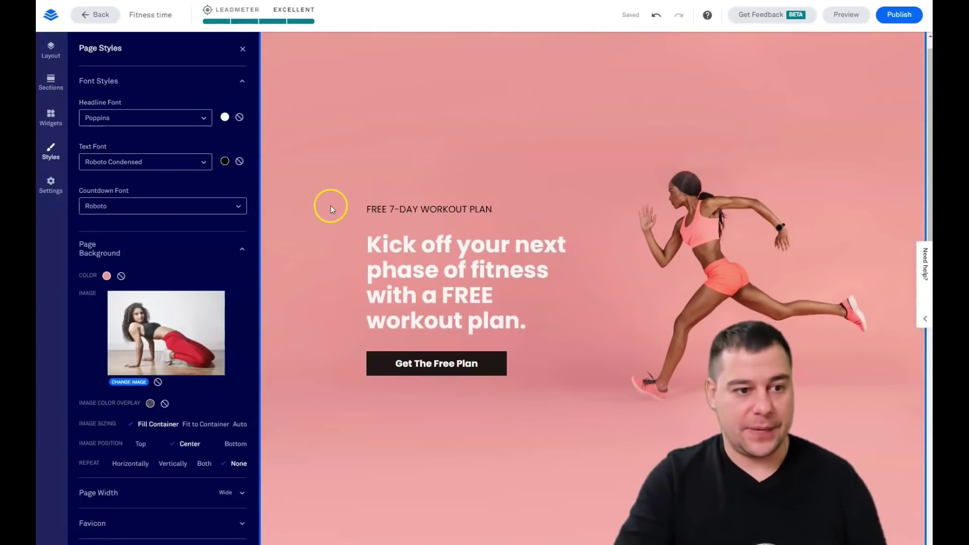
click(243, 49)
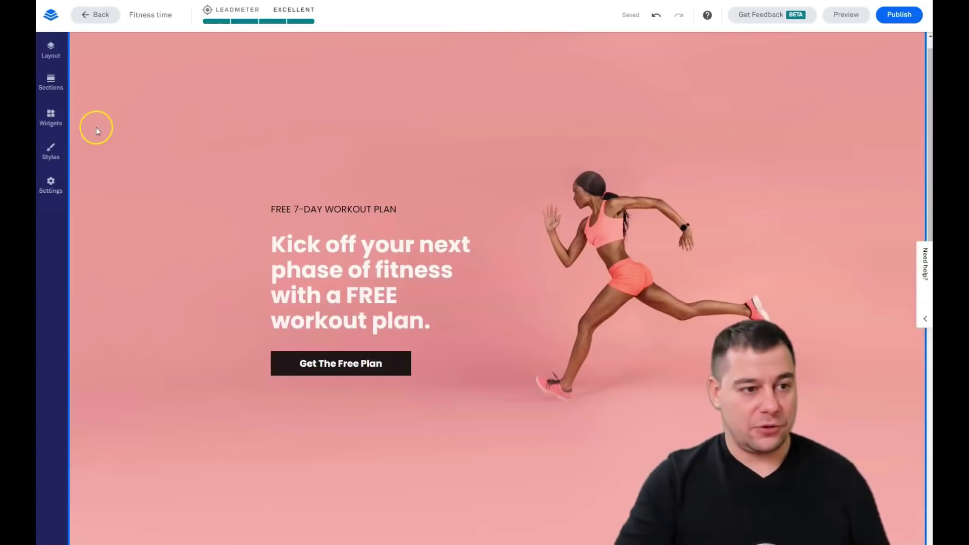
Step: Check the SEO Page Description field in page Settings, then view the SOCIAL tab
click(51, 187)
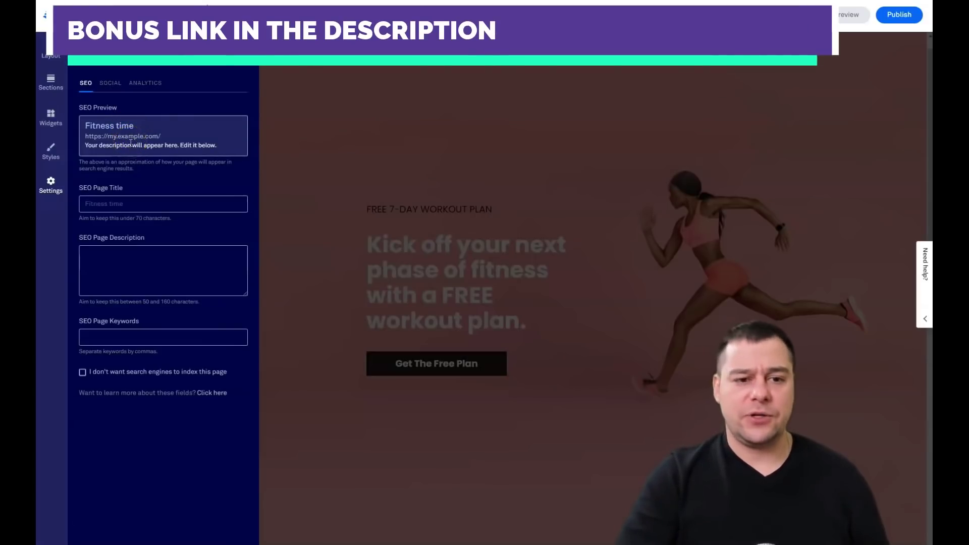
click(109, 83)
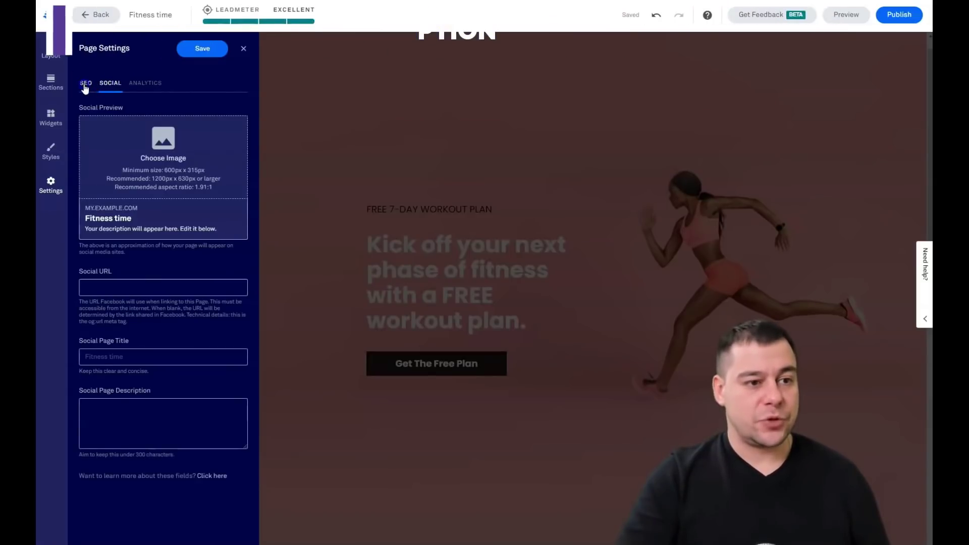
click(86, 84)
click(118, 250)
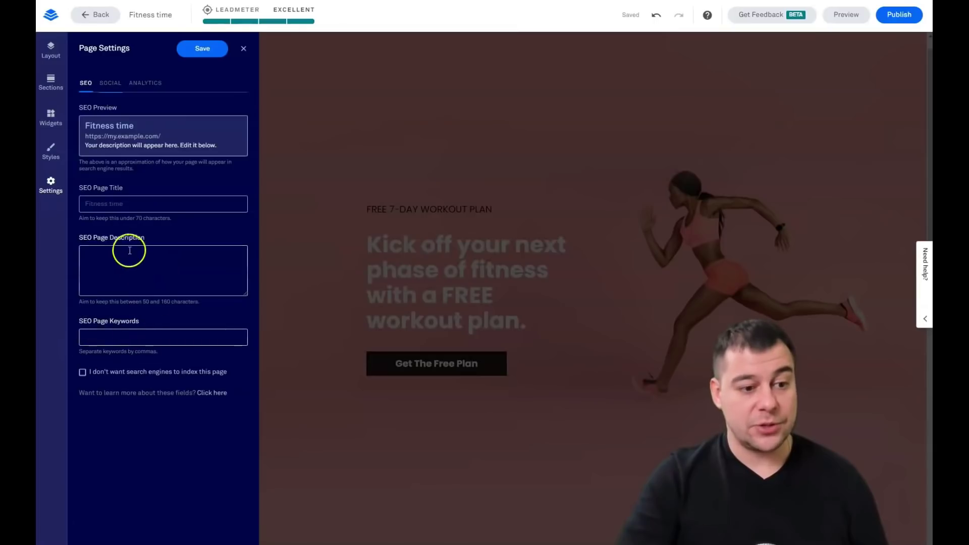
click(110, 85)
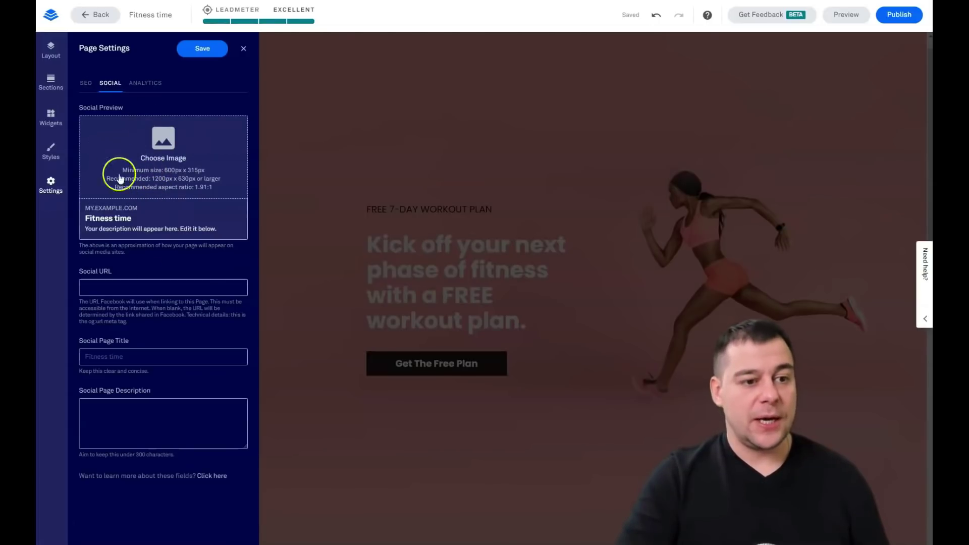
Step: Look at the social image chooser and Analytics tab, then close Page Settings
click(169, 165)
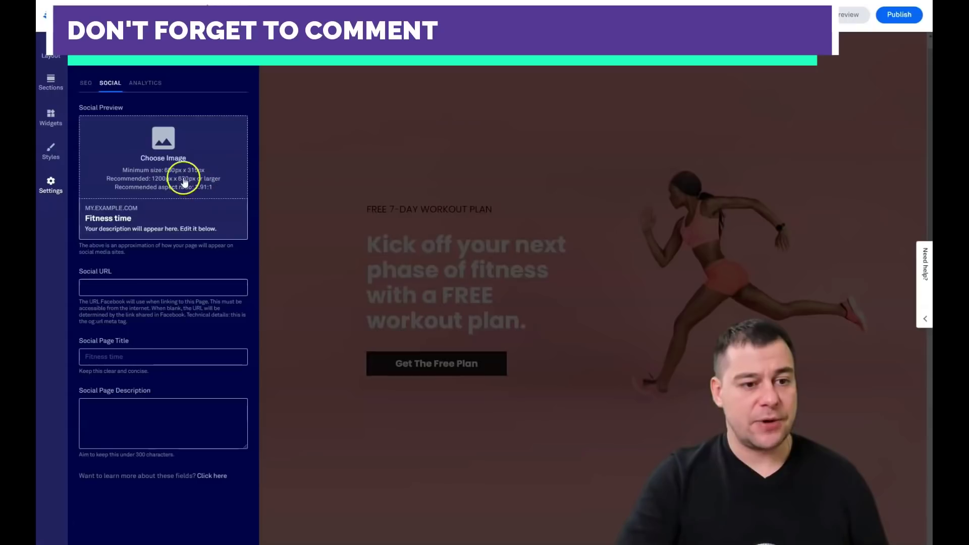
click(146, 90)
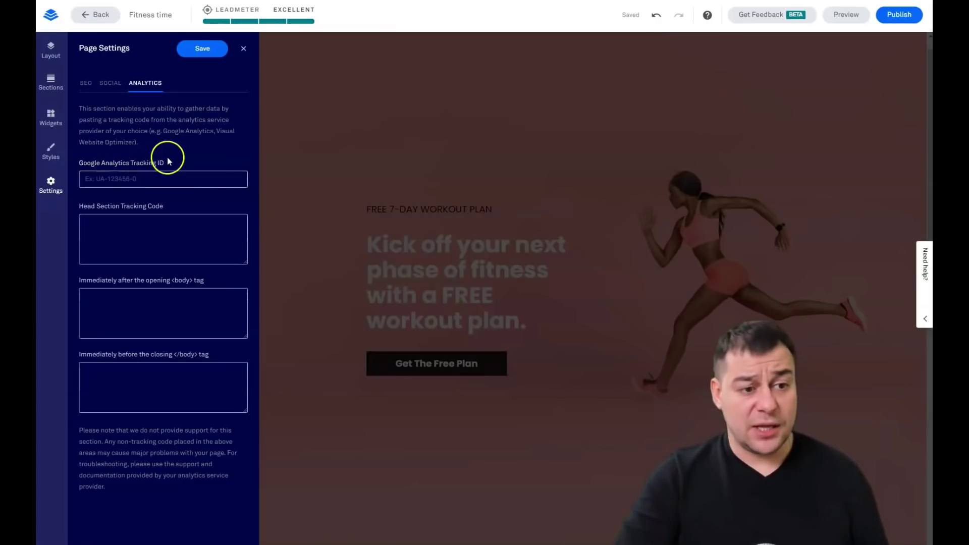
click(244, 50)
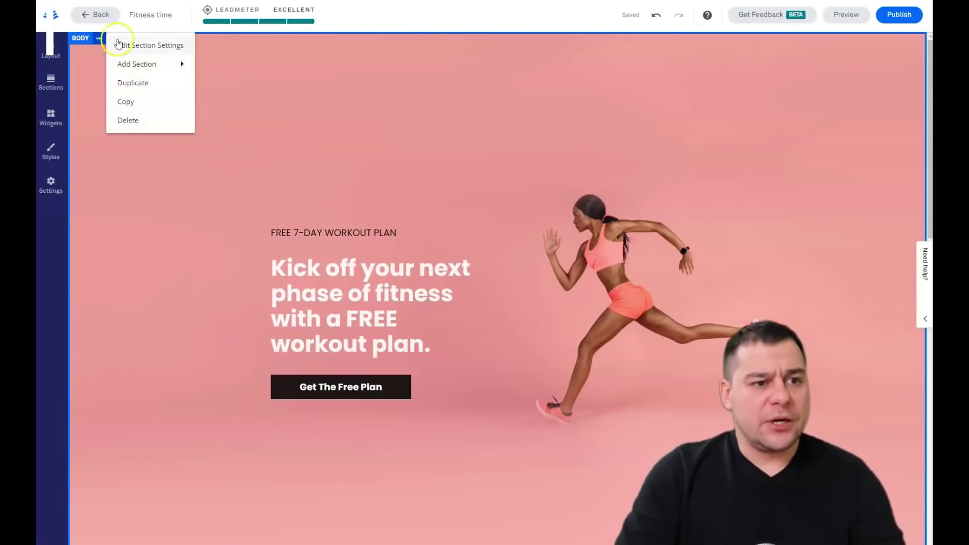
Step: Open the BODY section settings and set the background image to Fill Container after trying Fit
mouse_move(143, 71)
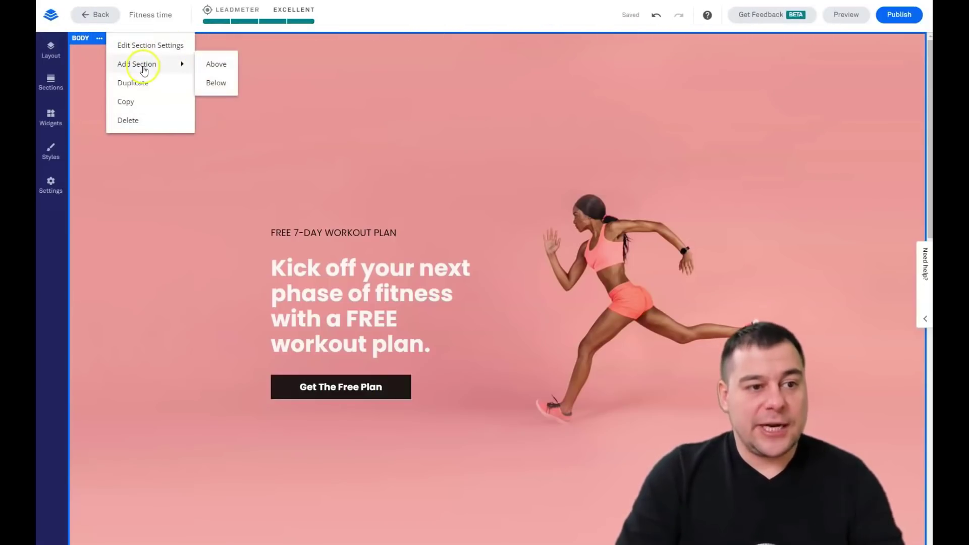
click(215, 85)
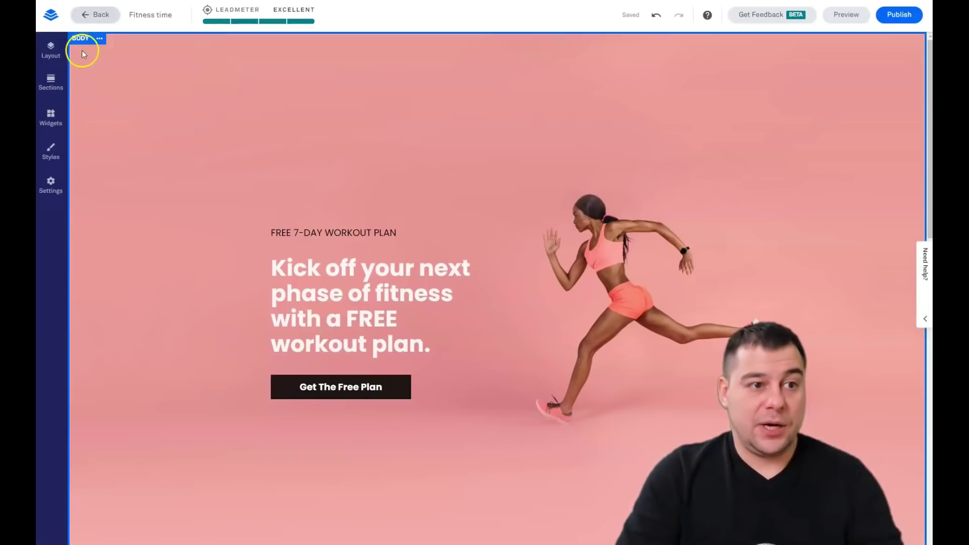
click(100, 39)
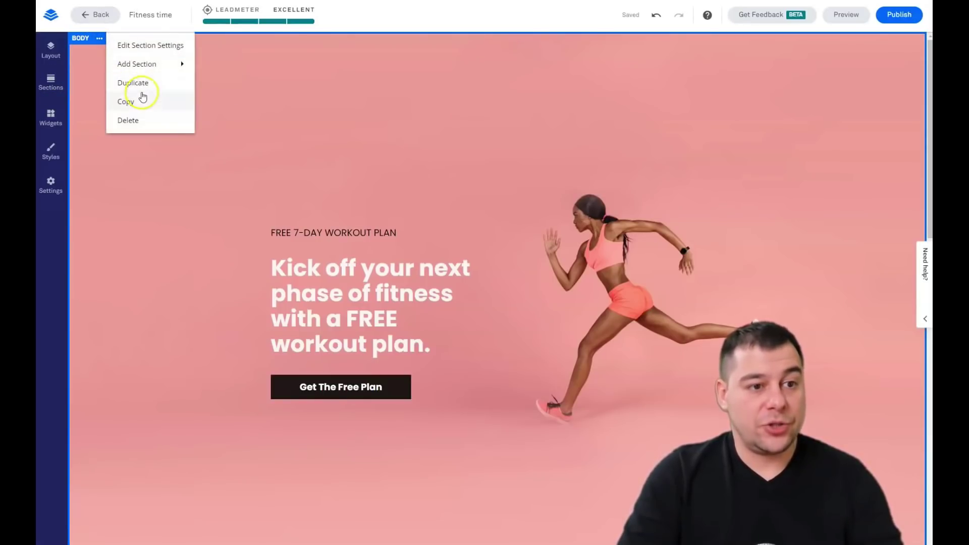
click(150, 47)
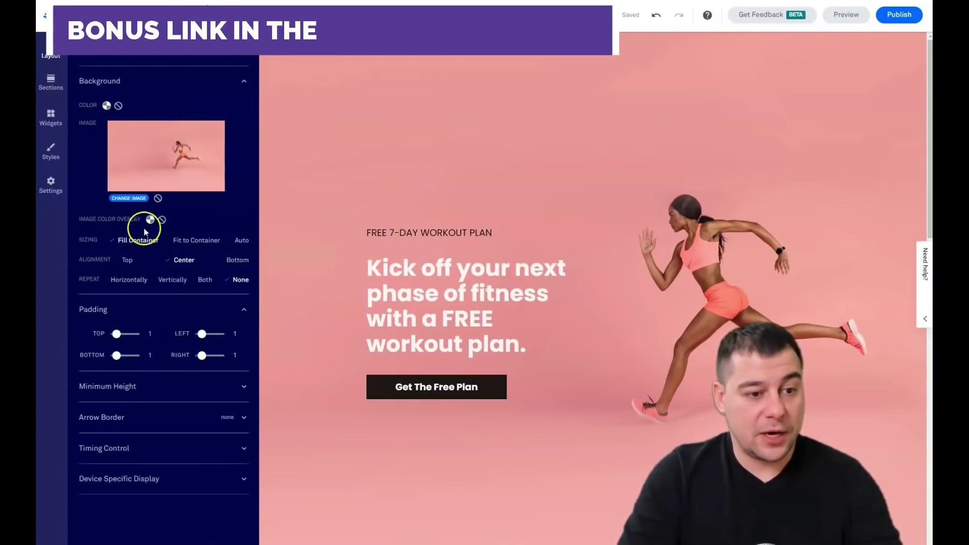
click(191, 244)
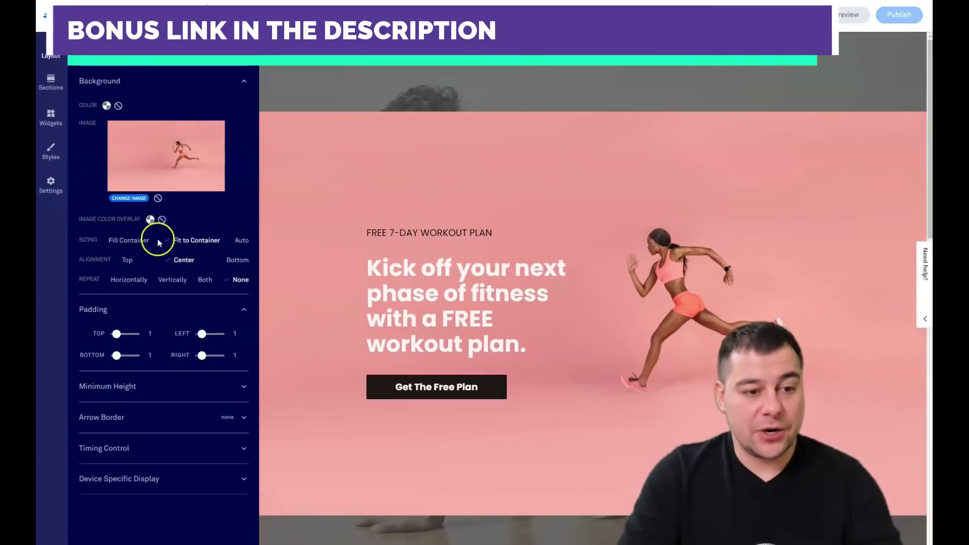
click(122, 244)
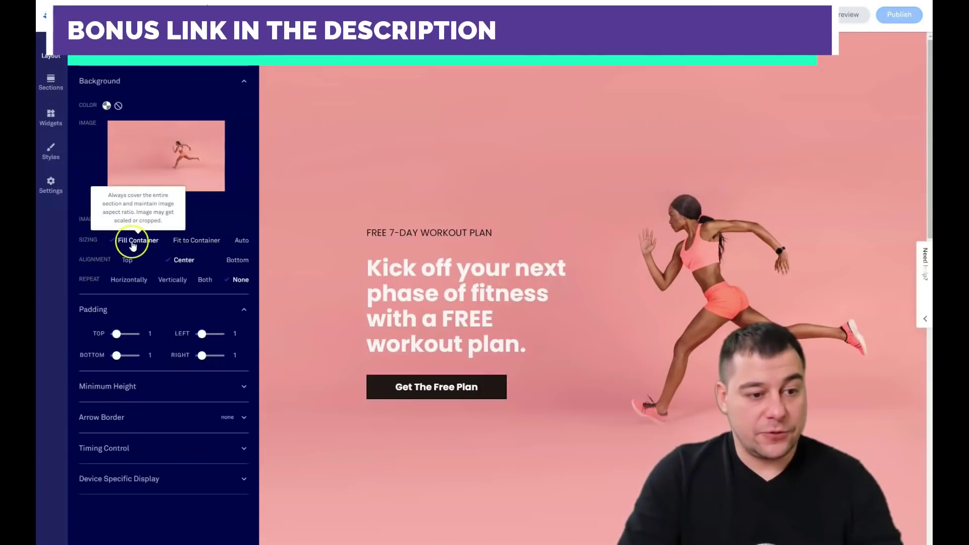
Step: Add top spacing and try hero minimum heights Auto, 50%, 75%, 90%, ending on Full
drag(117, 333, 123, 334)
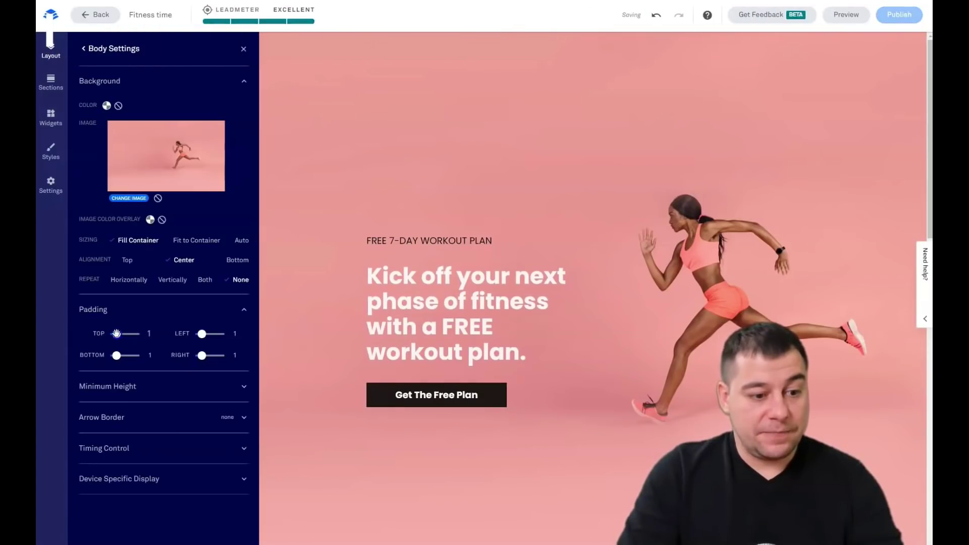
click(237, 388)
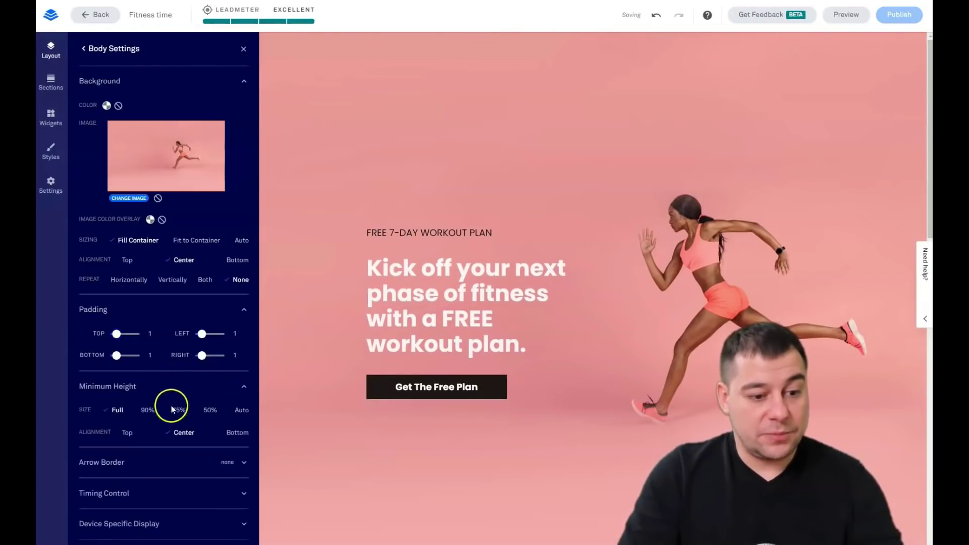
click(241, 411)
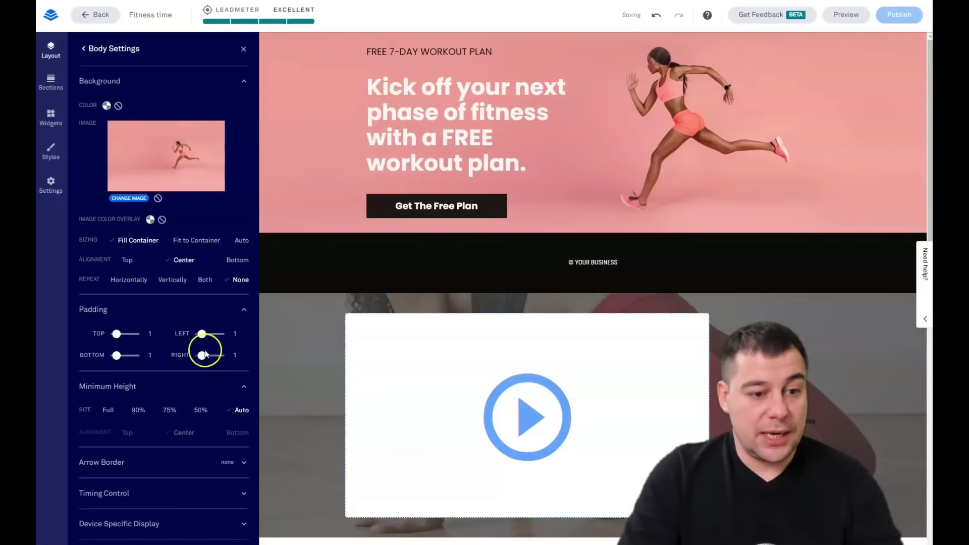
click(202, 413)
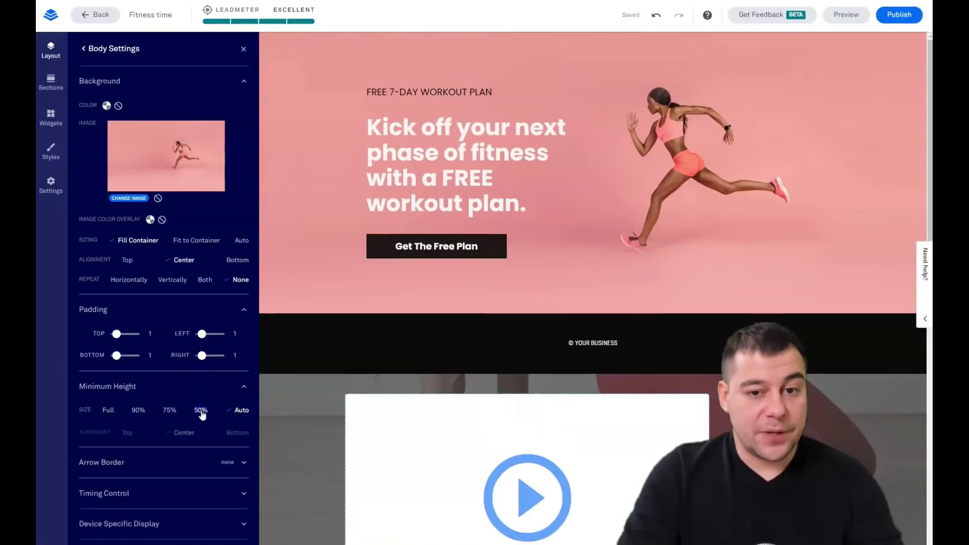
click(173, 410)
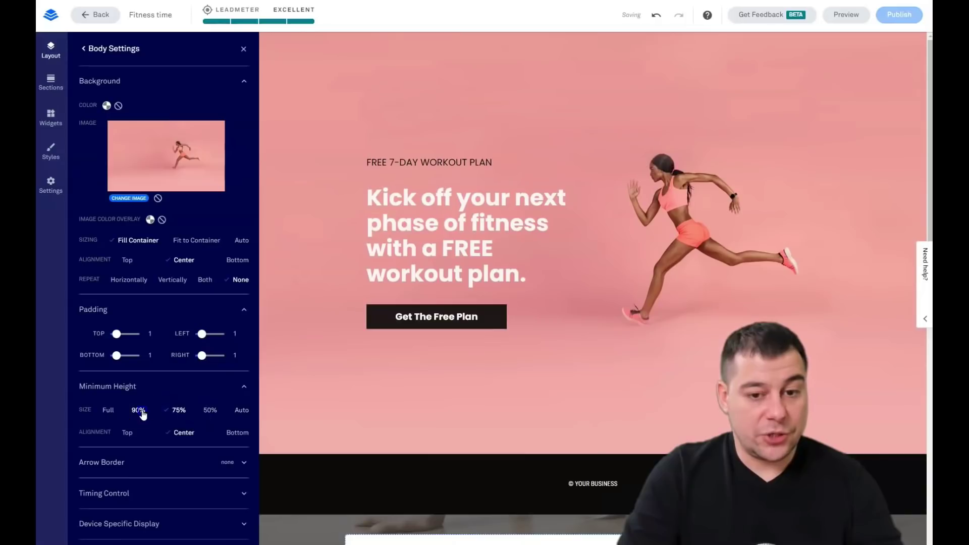
click(140, 411)
click(107, 412)
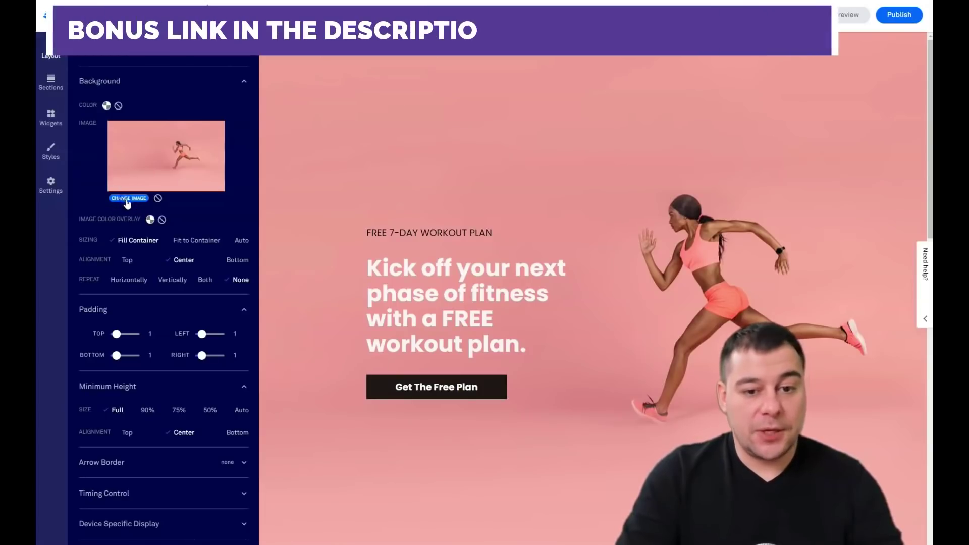
Step: Replace the hero background with the bodybuilder-with-dumbbell photo
click(352, 182)
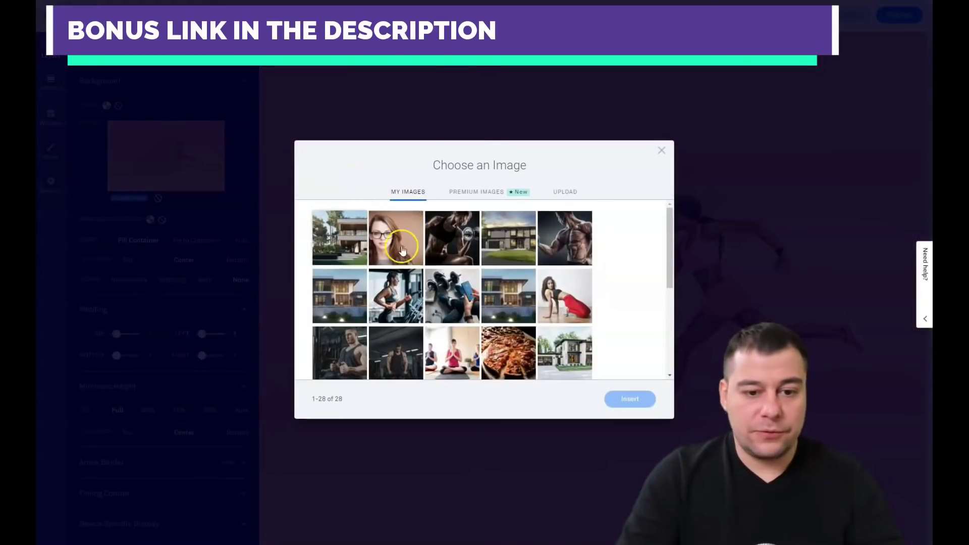
scroll(399, 235, down, 3)
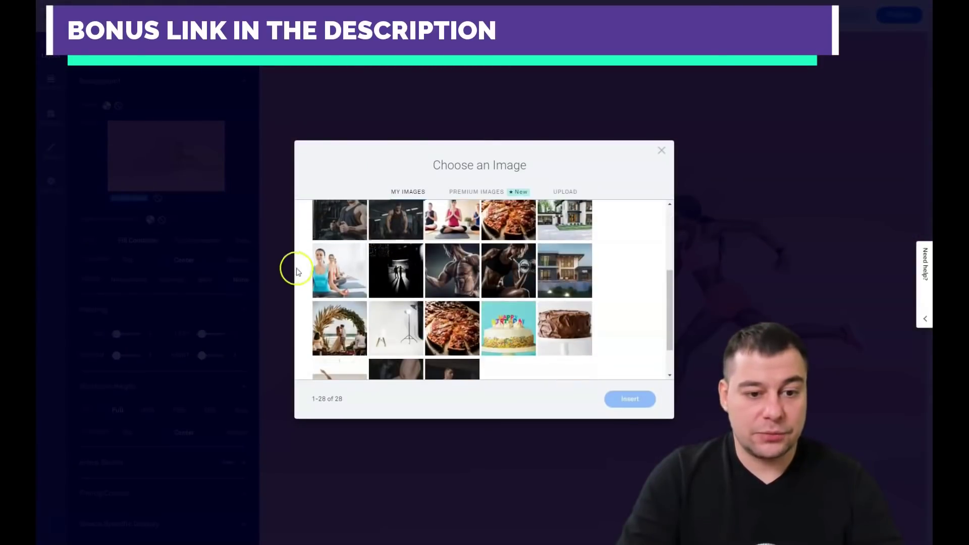
scroll(312, 270, down, 2)
scroll(454, 319, up, 3)
click(454, 319)
click(629, 398)
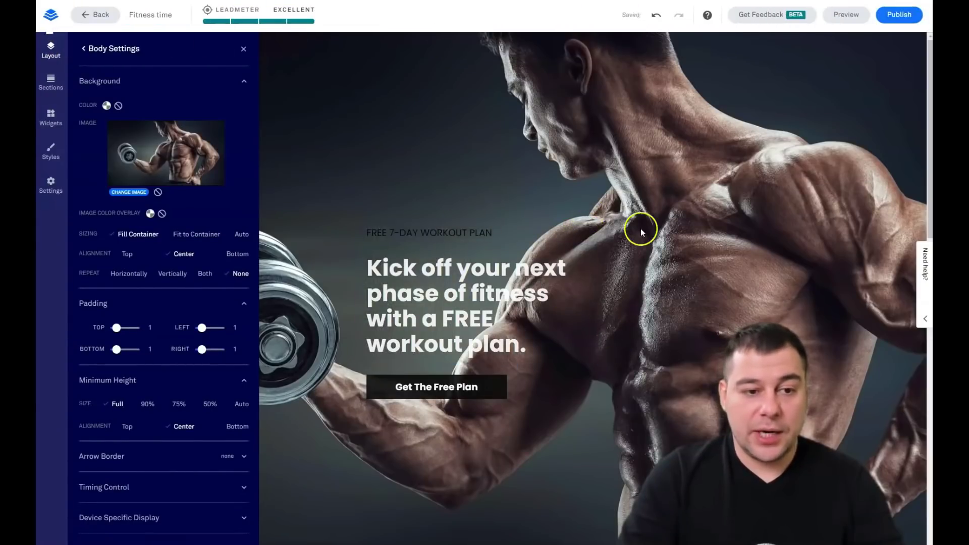
Step: Add a custom black 000000 image overlay at about 55 opacity
click(150, 215)
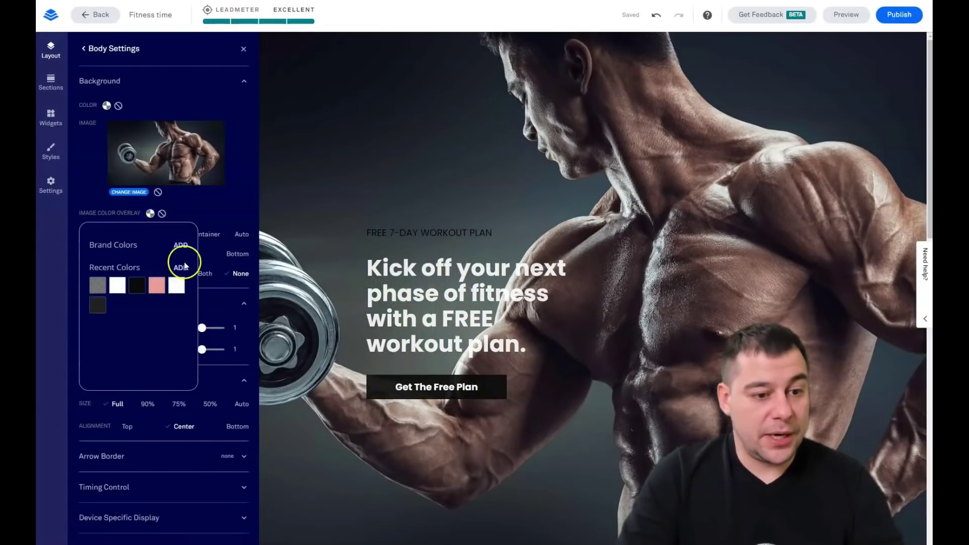
click(181, 269)
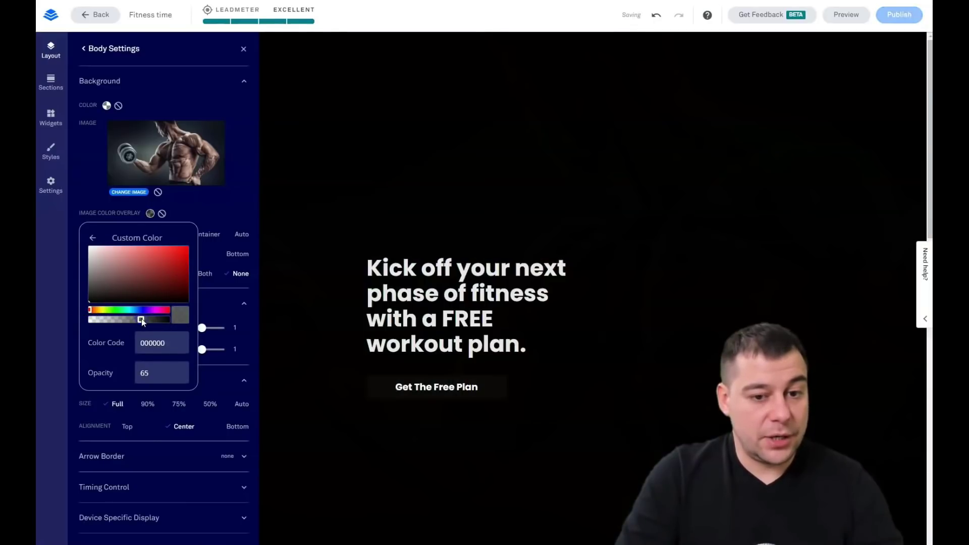
drag(142, 322, 139, 322)
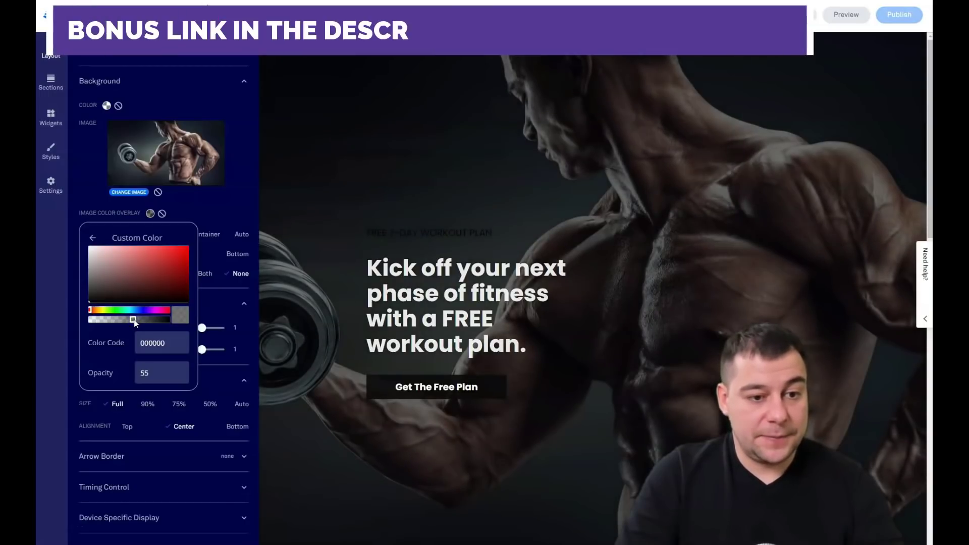
Step: Make the FREE 7-DAY WORKOUT PLAN subheading text white
click(243, 61)
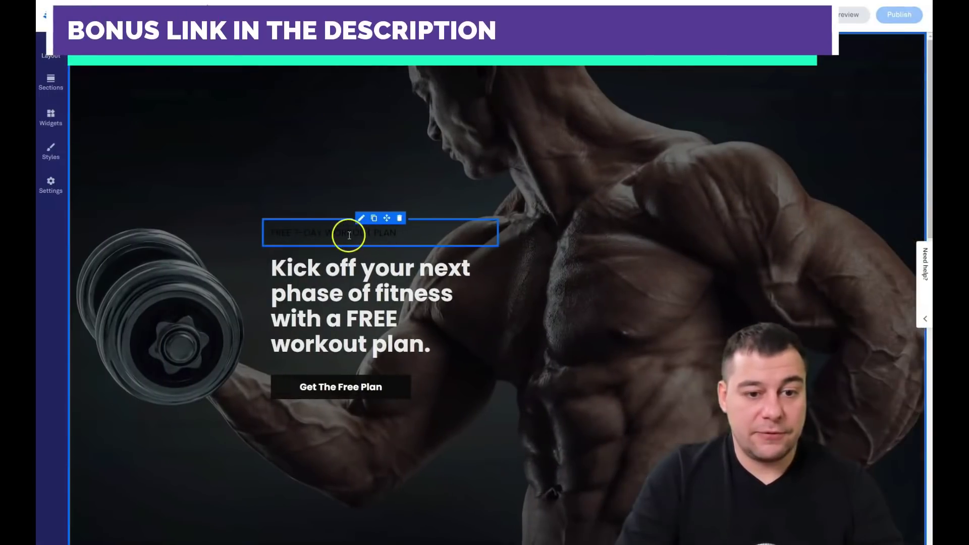
double_click(388, 232)
drag(292, 239, 258, 238)
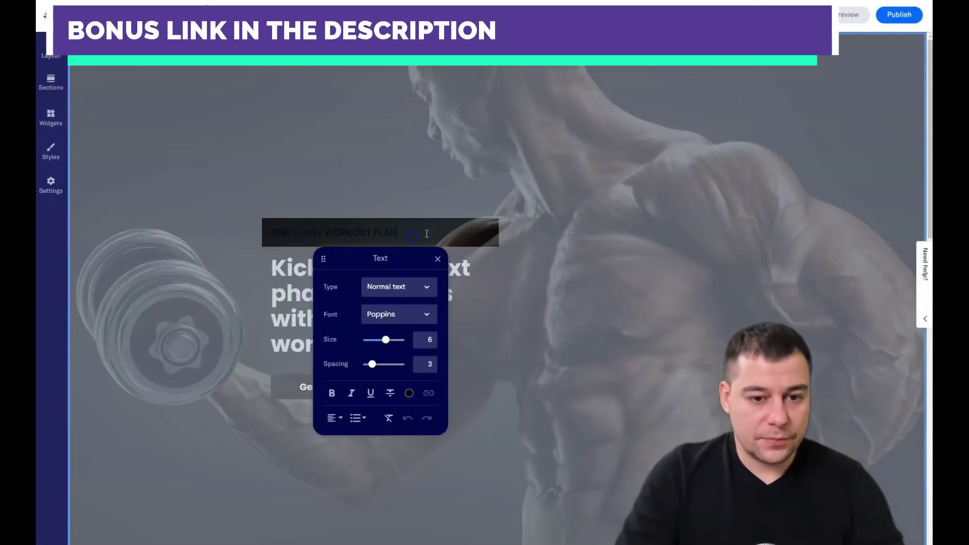
click(409, 393)
click(370, 327)
click(384, 167)
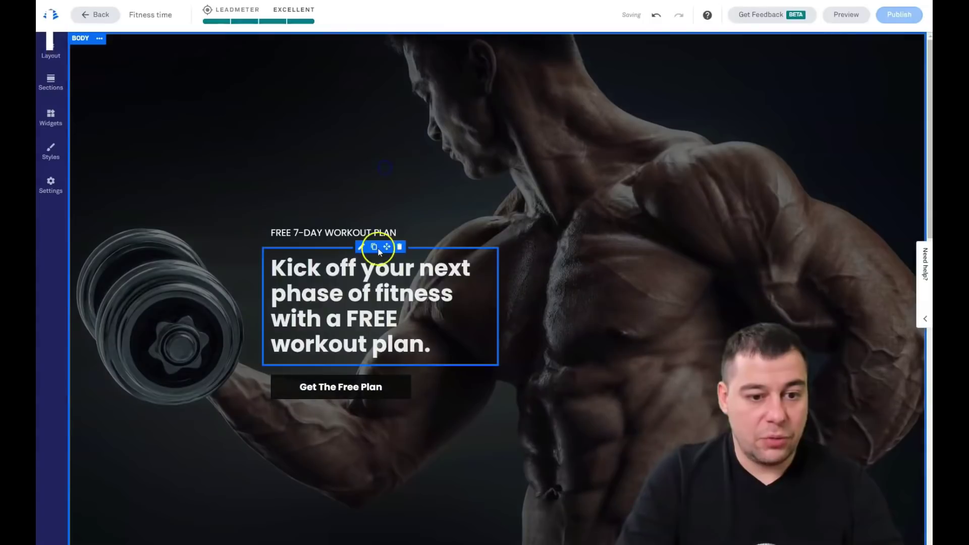
click(367, 382)
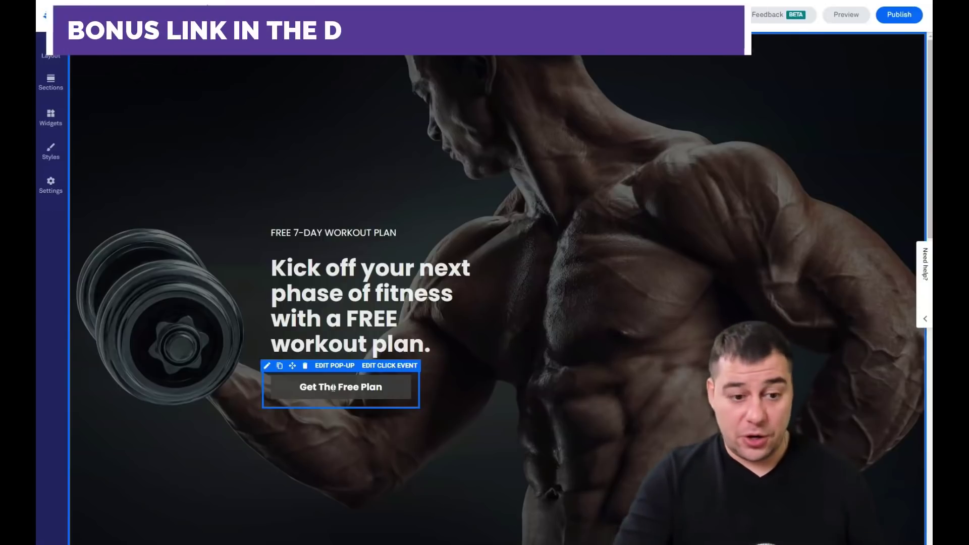
Step: Set the Get The Free Plan button to Large size and keep it Full Width
click(267, 365)
click(286, 421)
scroll(304, 432, down, 2)
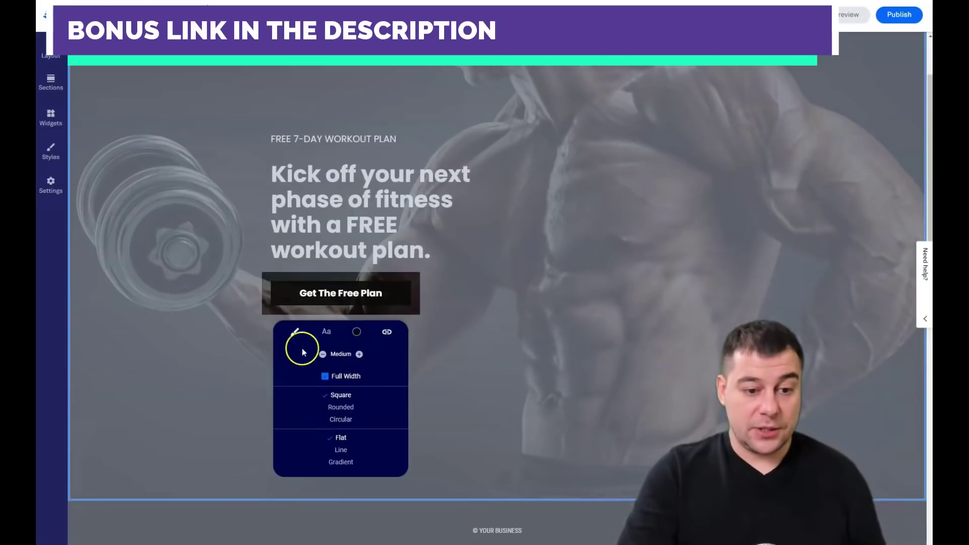
click(359, 354)
click(324, 357)
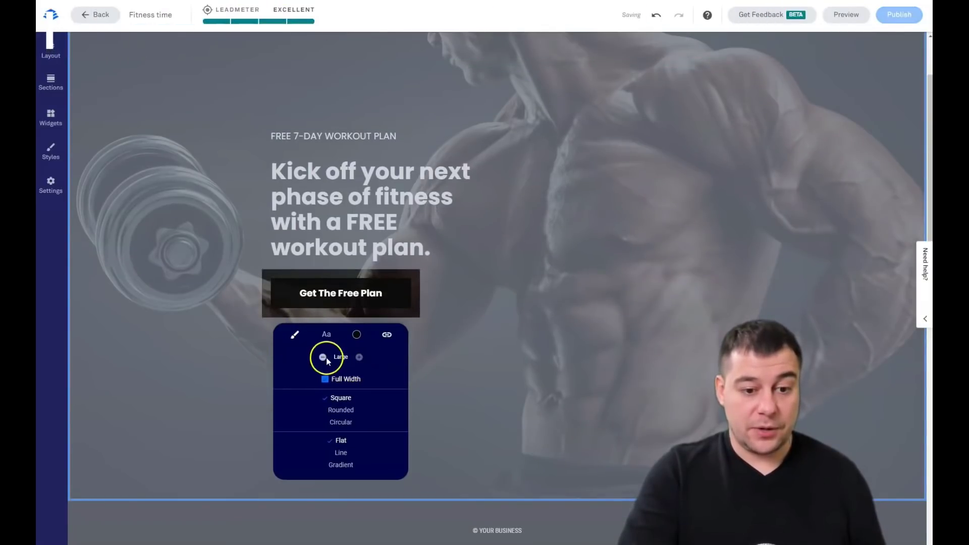
click(325, 356)
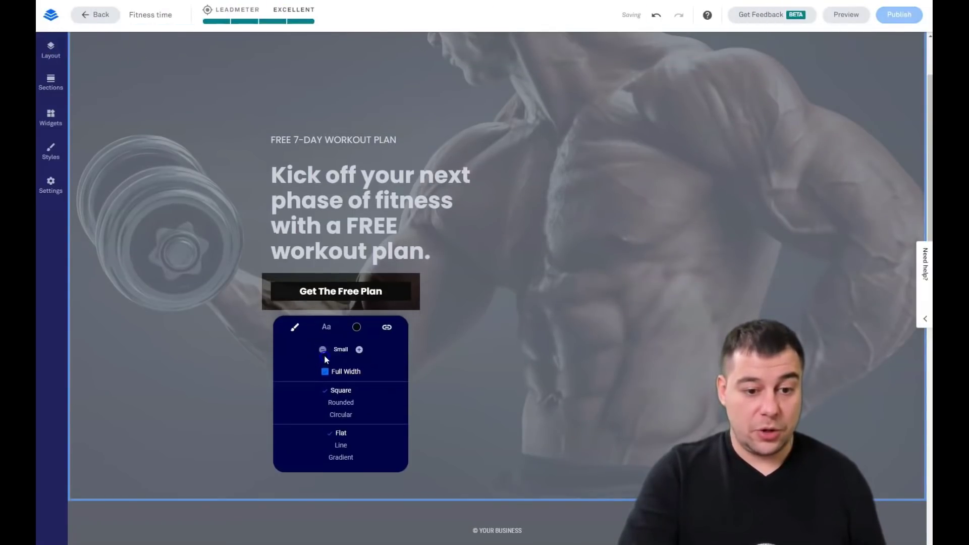
click(360, 350)
click(359, 353)
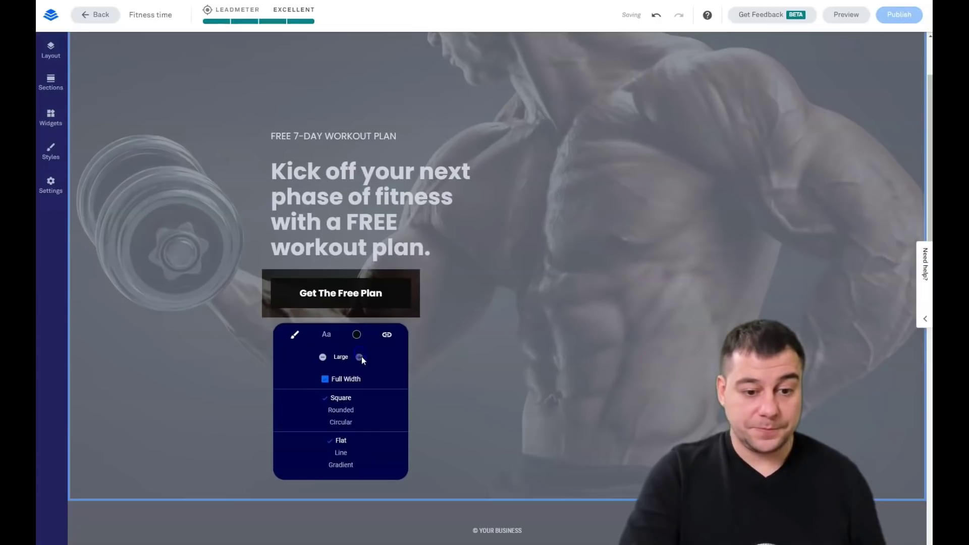
click(325, 379)
click(325, 380)
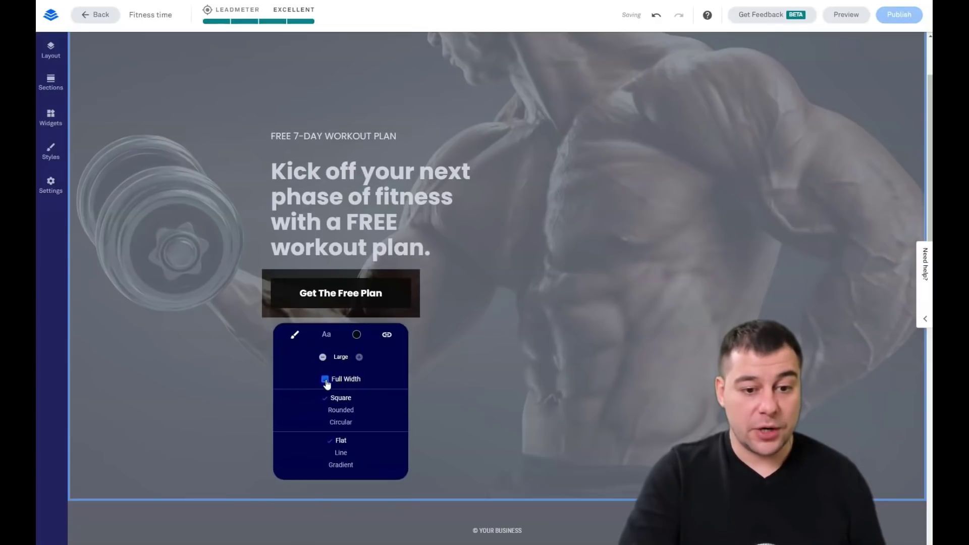
Step: Try rounded corners and give the button a white background with black text
click(337, 413)
drag(326, 441, 333, 441)
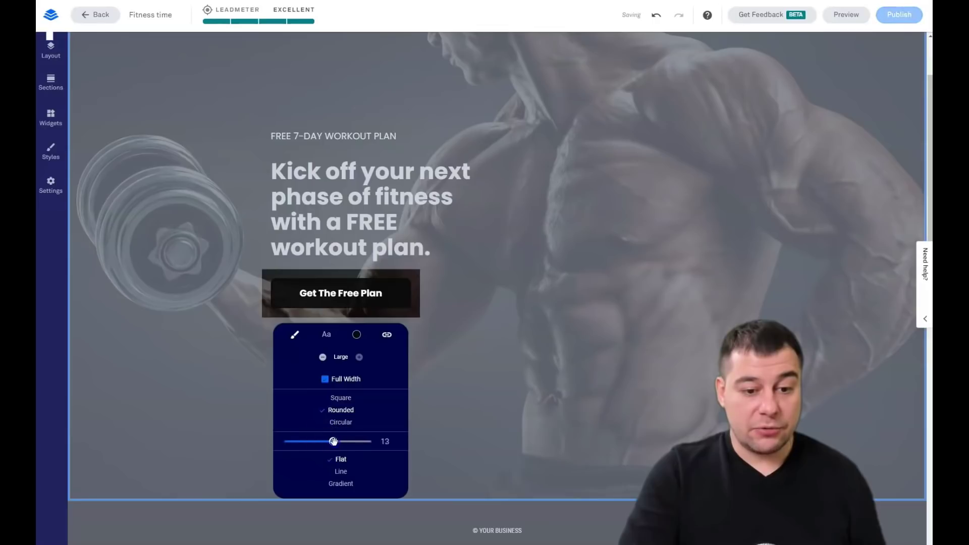
click(357, 335)
click(339, 430)
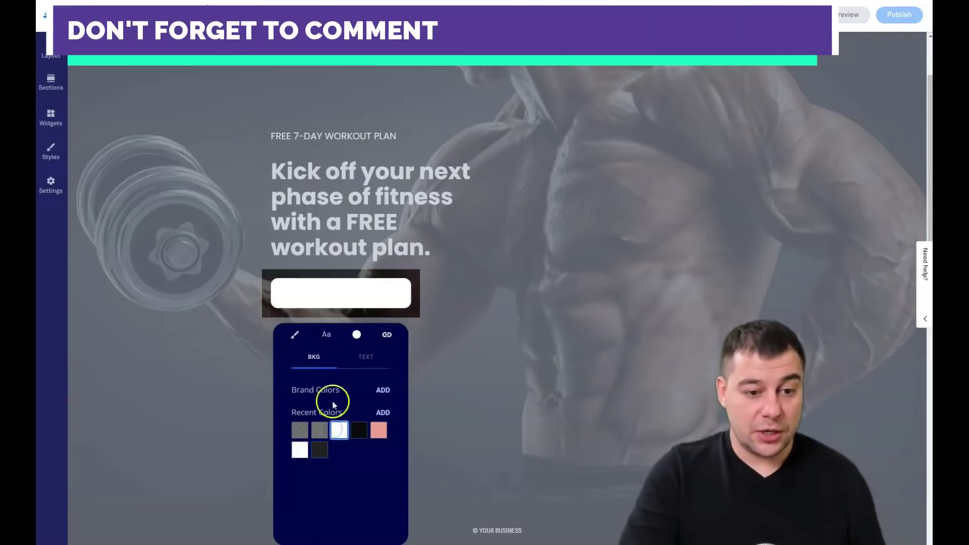
click(348, 361)
click(359, 430)
Step: Switch the button to square corners and the outlined Line style
click(295, 335)
mouse_move(336, 441)
mouse_down()
mouse_move(320, 441)
mouse_move(364, 441)
mouse_move(340, 438)
mouse_up()
click(333, 424)
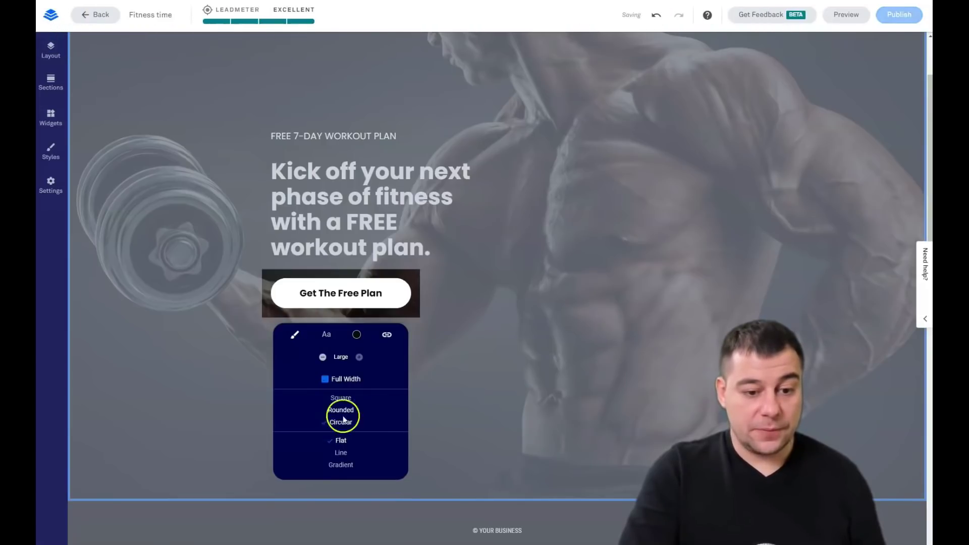
click(340, 453)
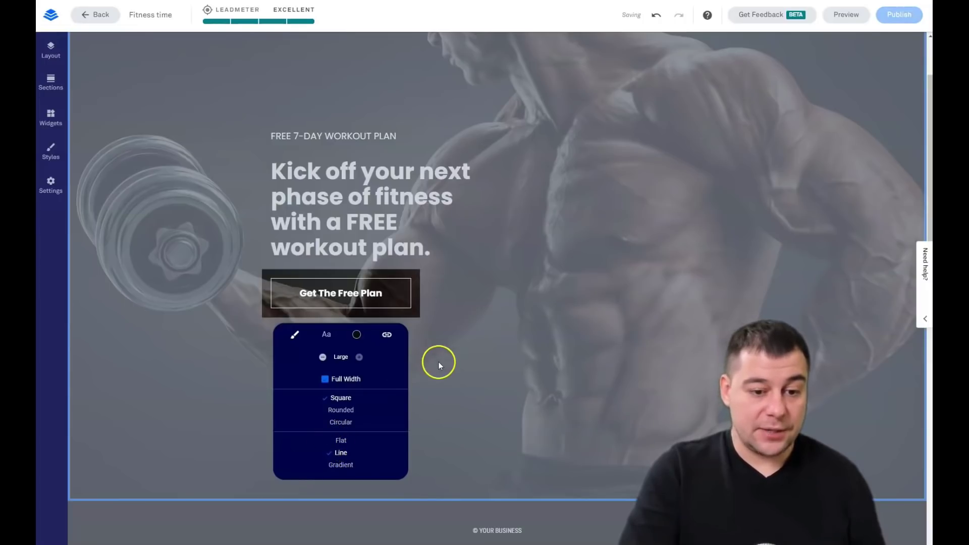
click(480, 357)
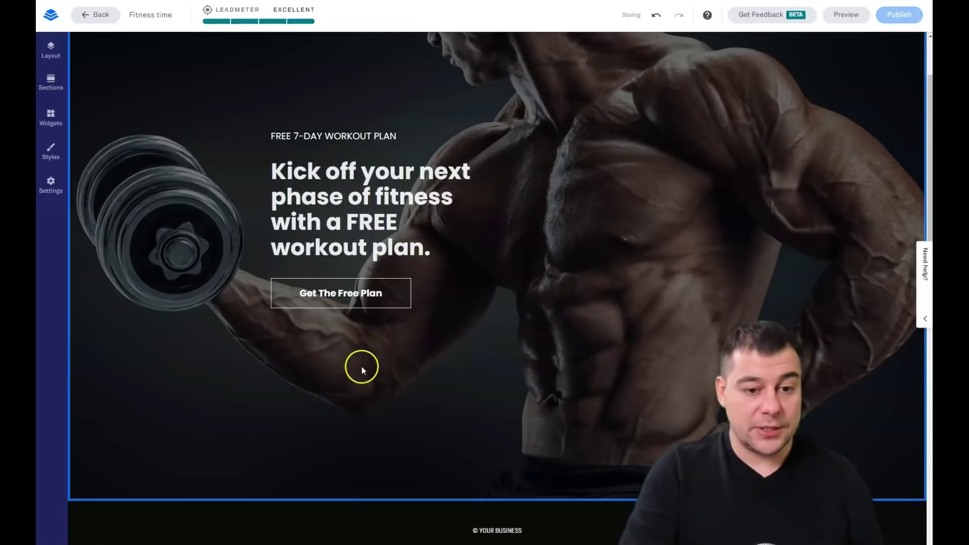
click(346, 295)
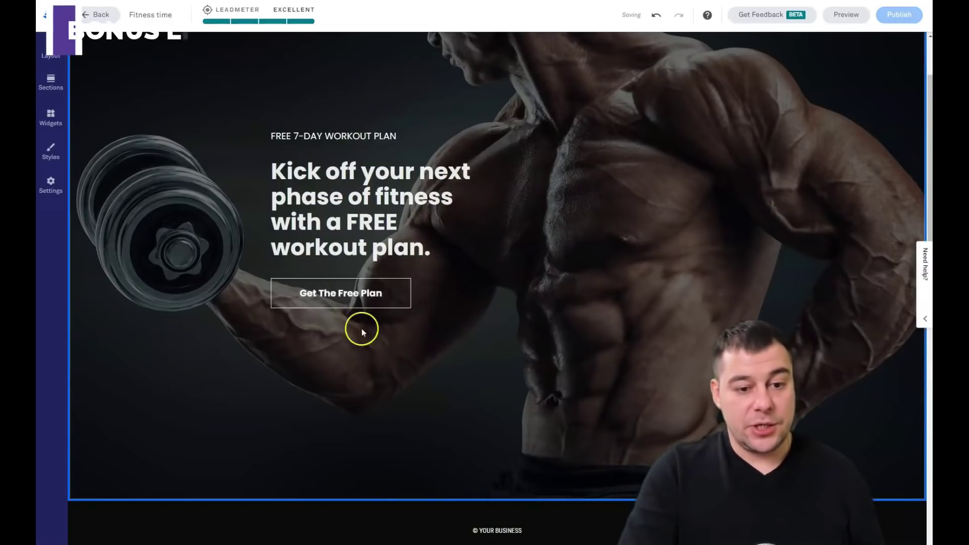
click(434, 403)
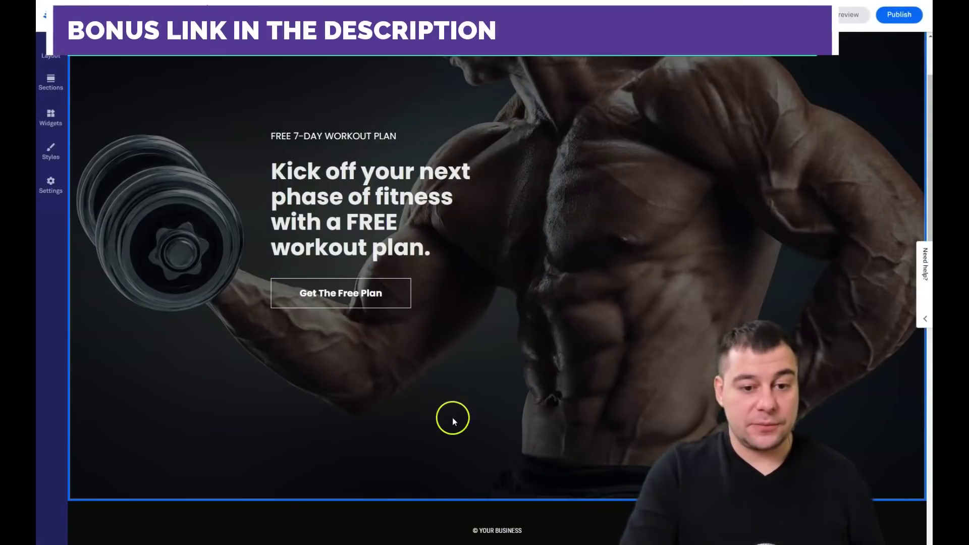
click(341, 296)
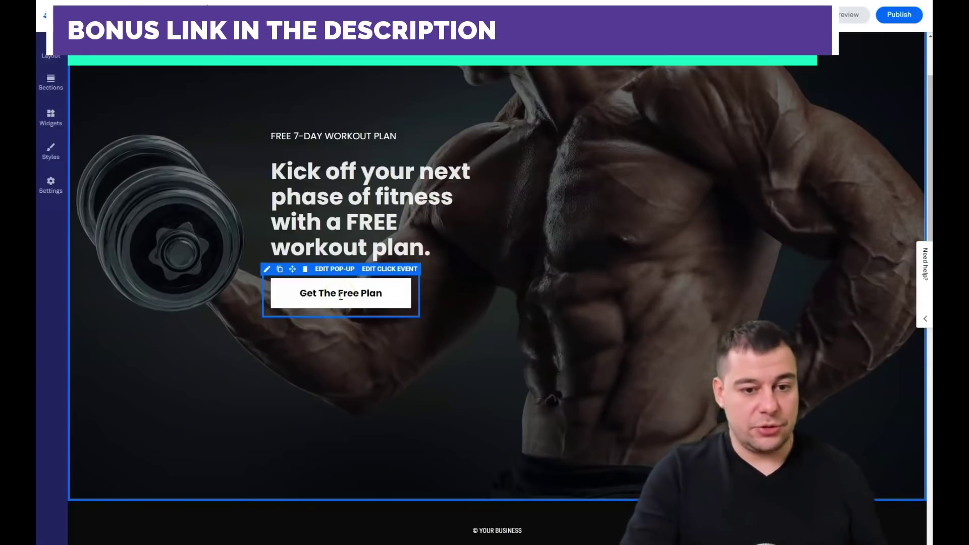
Step: Review the button's click event, set to open the Pop-up Form pop-up
click(370, 284)
click(379, 273)
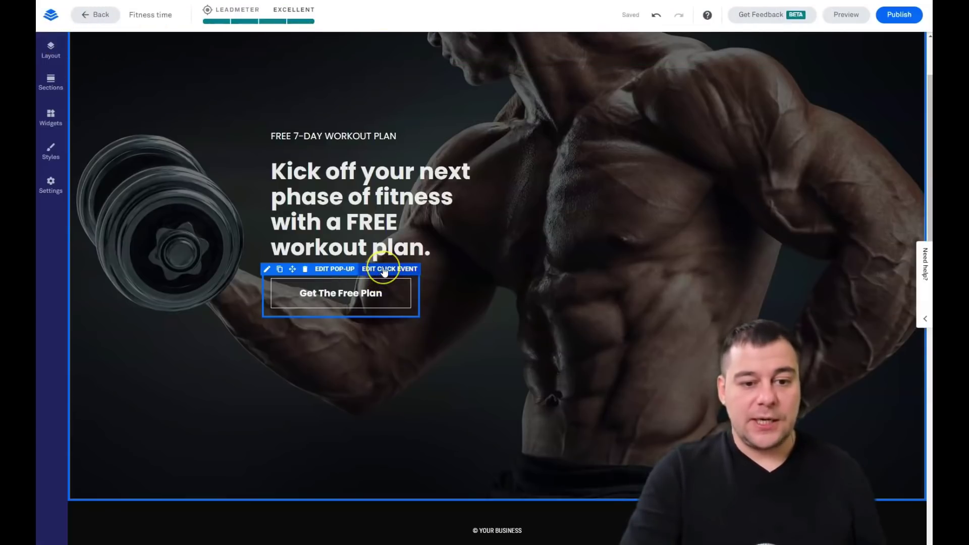
click(384, 269)
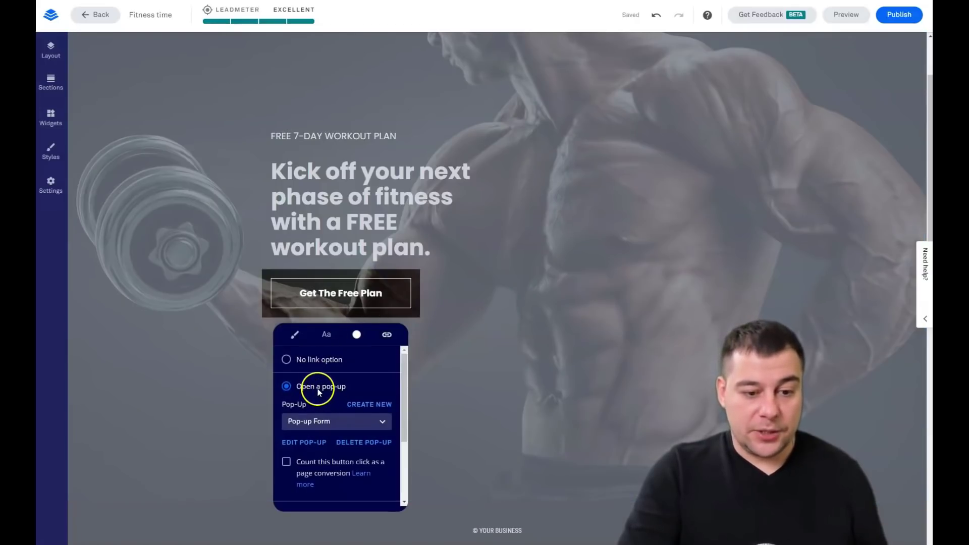
scroll(327, 395, down, 2)
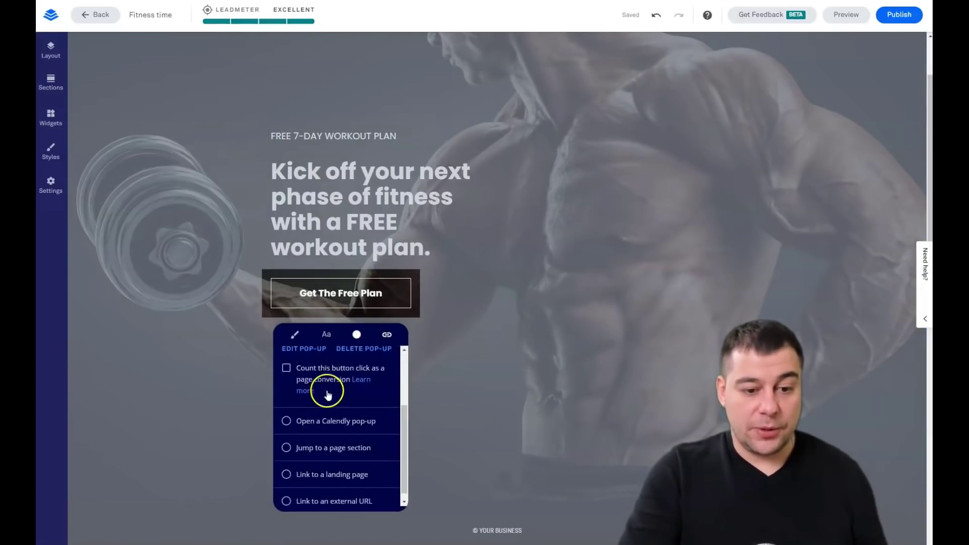
click(342, 453)
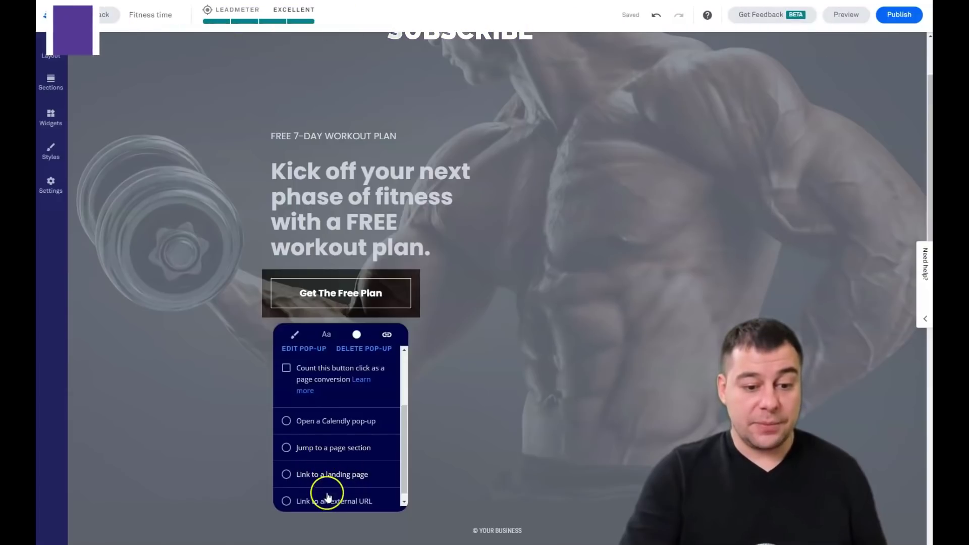
scroll(326, 485, up, 3)
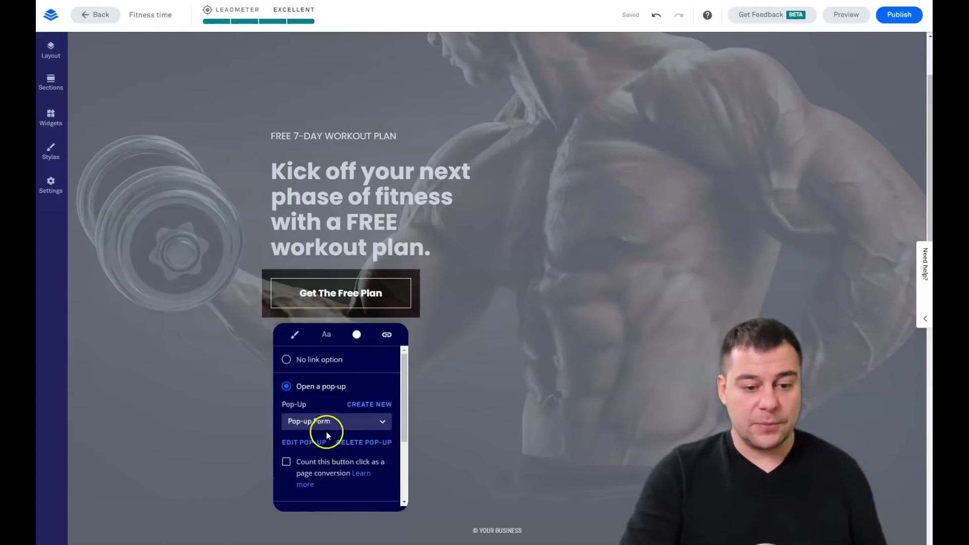
Step: Open the pop-up's signup form integration settings at the Fields step
click(301, 444)
click(484, 299)
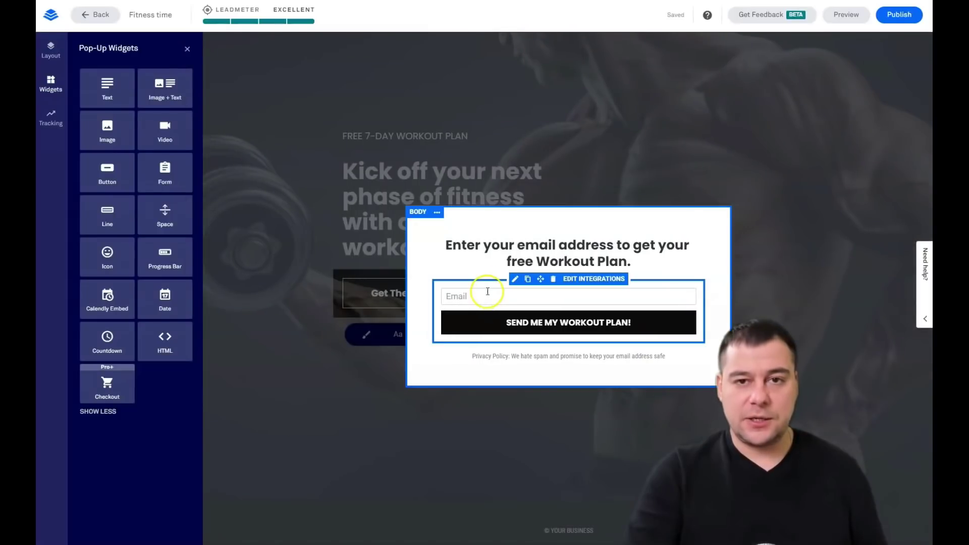
click(514, 251)
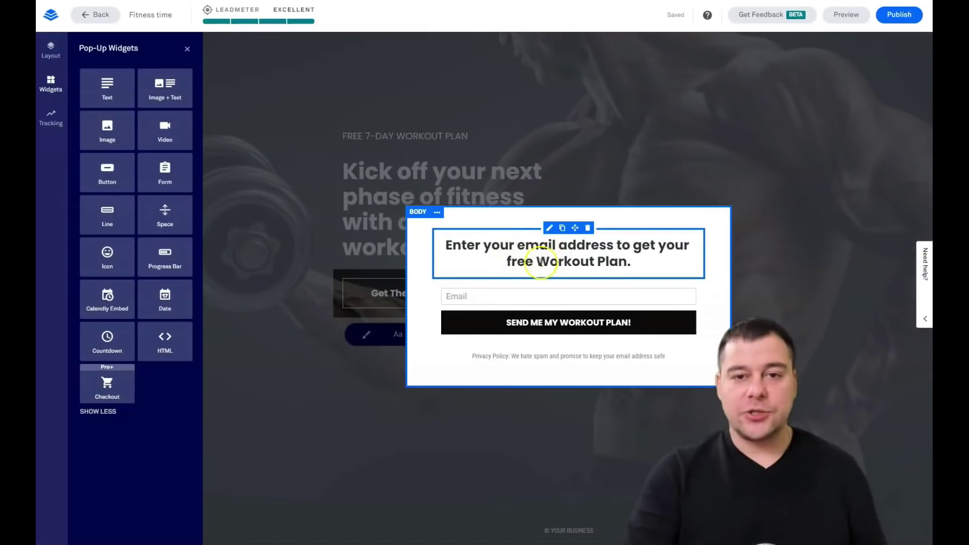
click(531, 285)
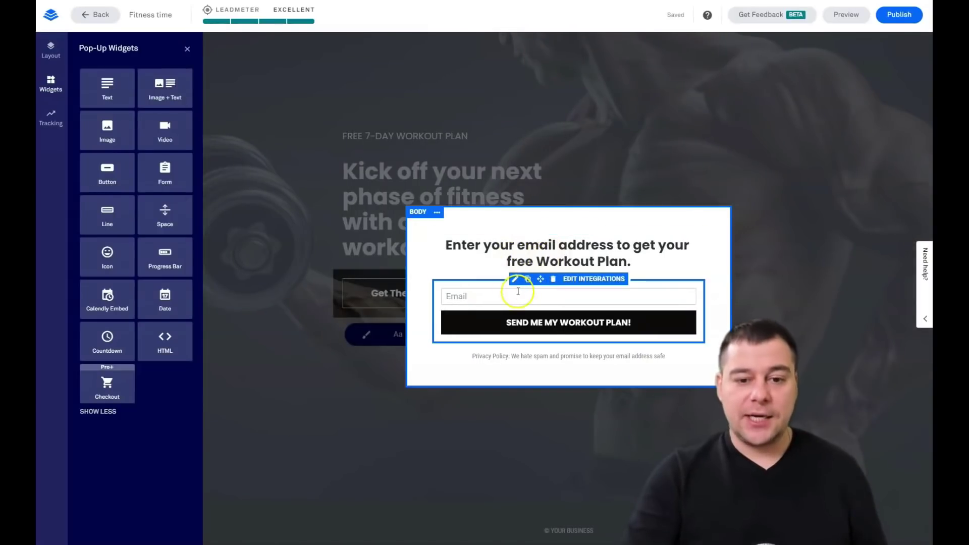
click(584, 279)
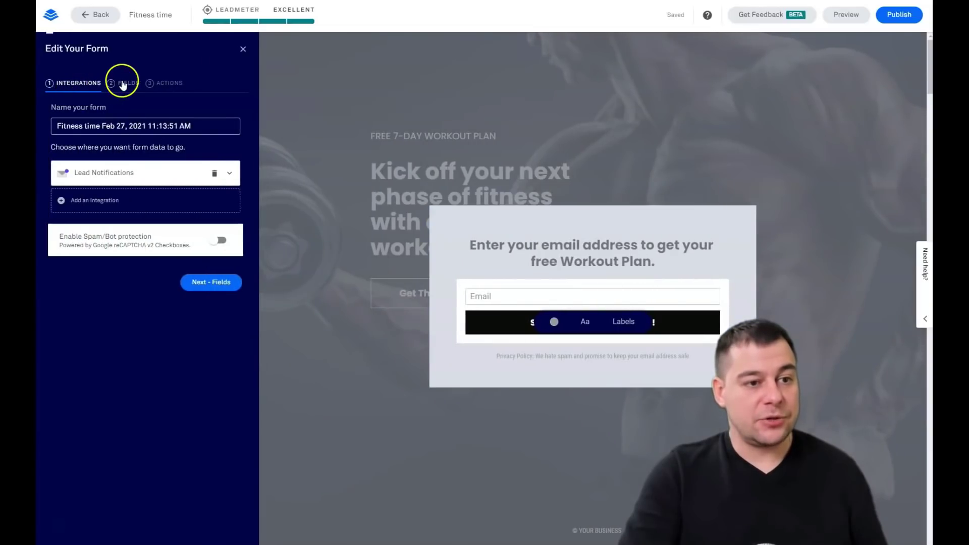
click(123, 85)
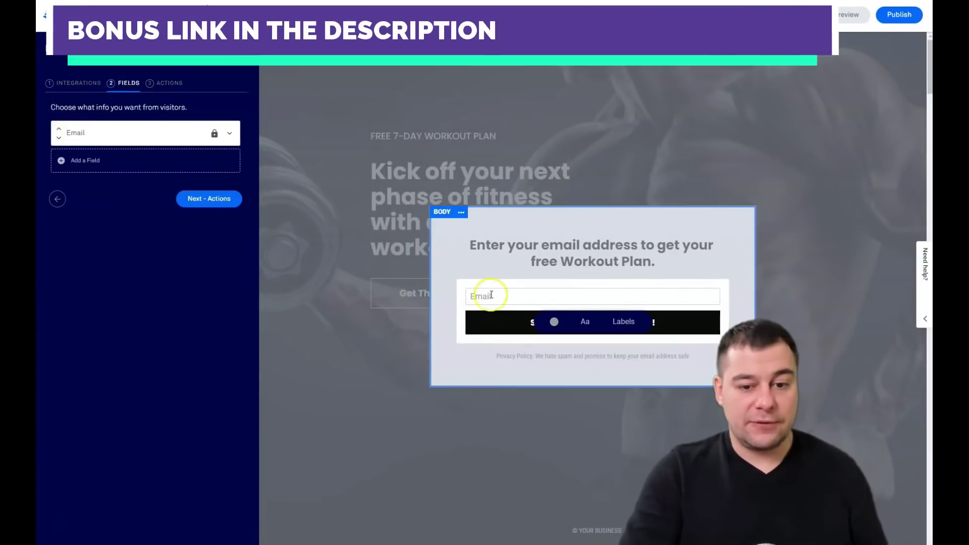
Step: Add a First Name field and place it above Email
click(71, 160)
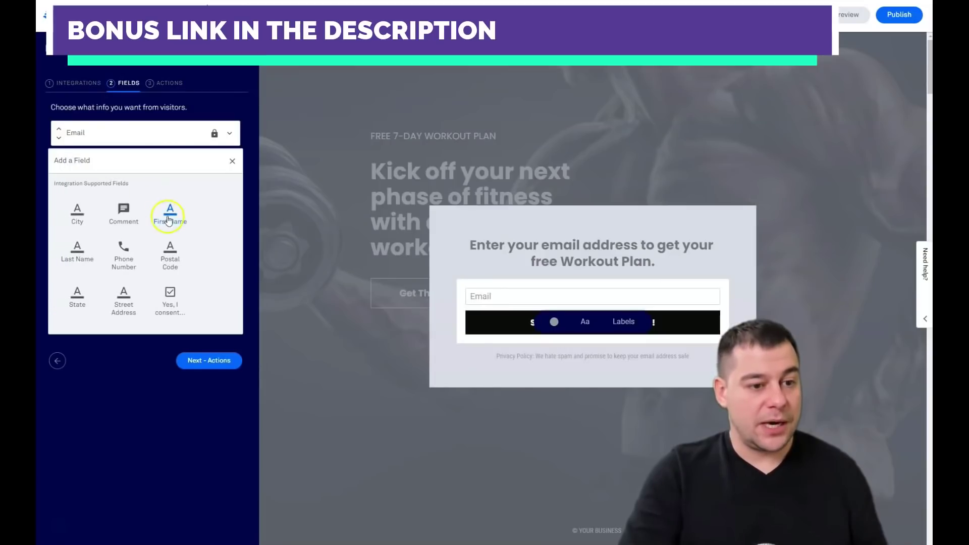
click(169, 217)
click(217, 160)
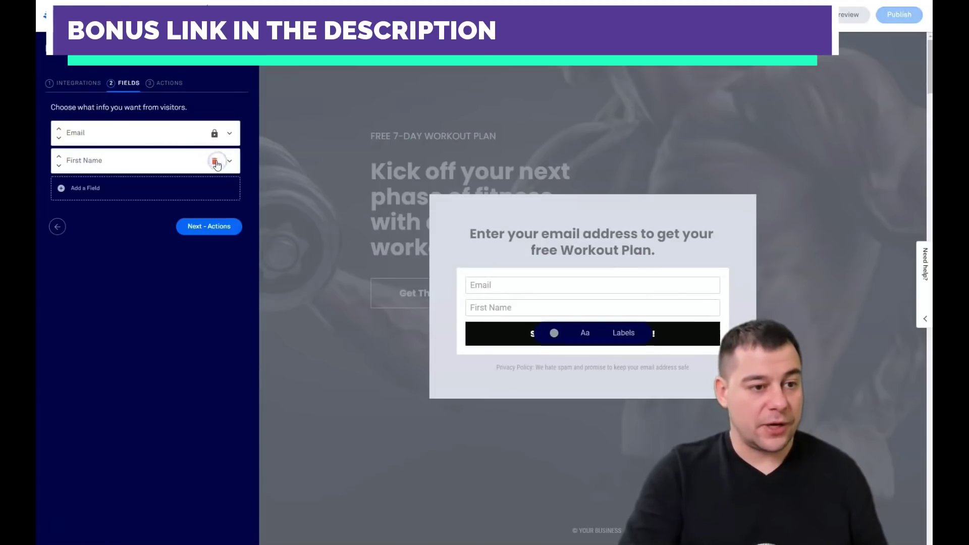
click(59, 156)
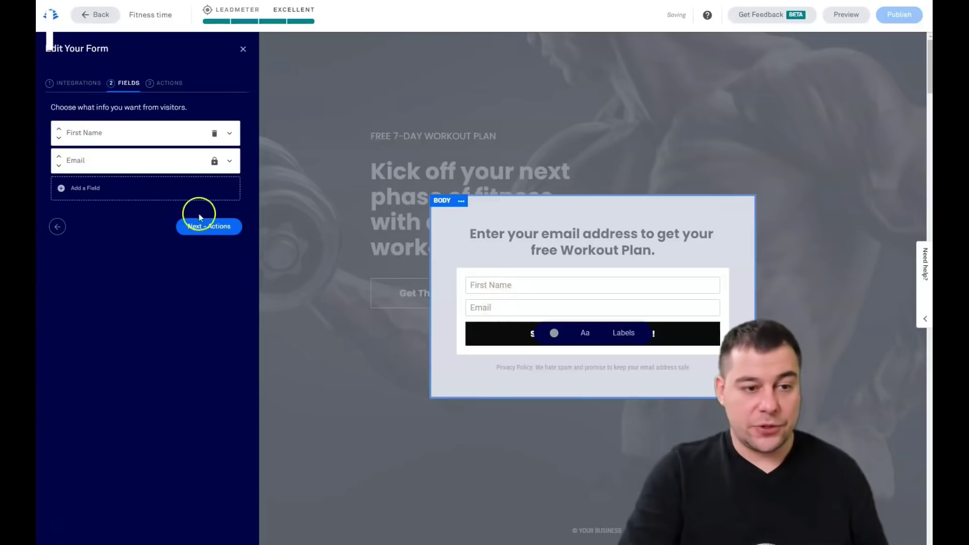
Step: Add a Phone Number field, delete it again, and return to Integrations
click(81, 187)
click(79, 276)
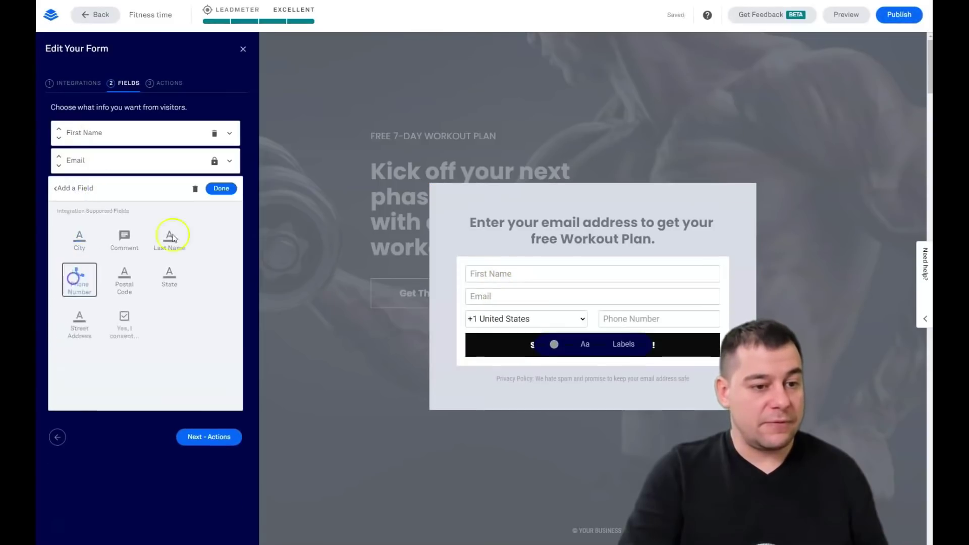
click(210, 189)
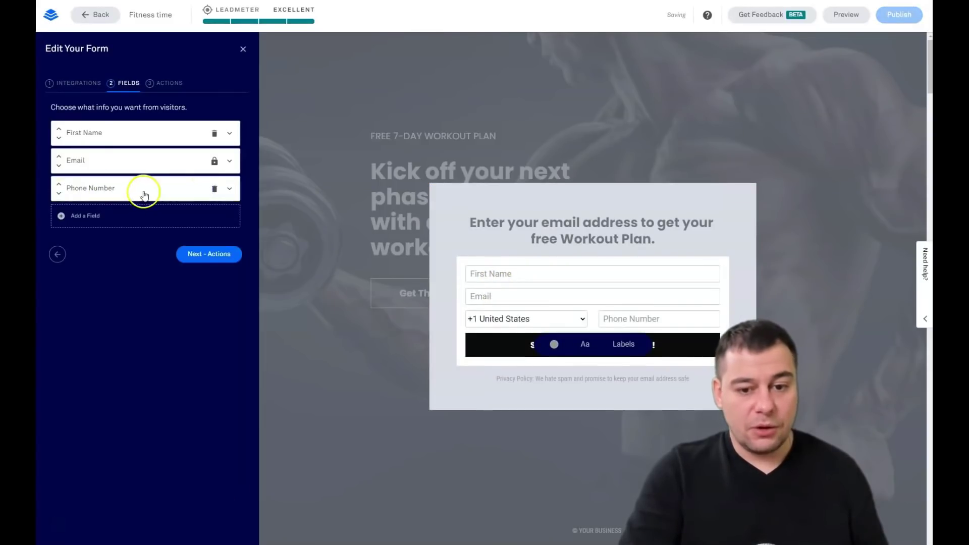
click(213, 189)
click(216, 160)
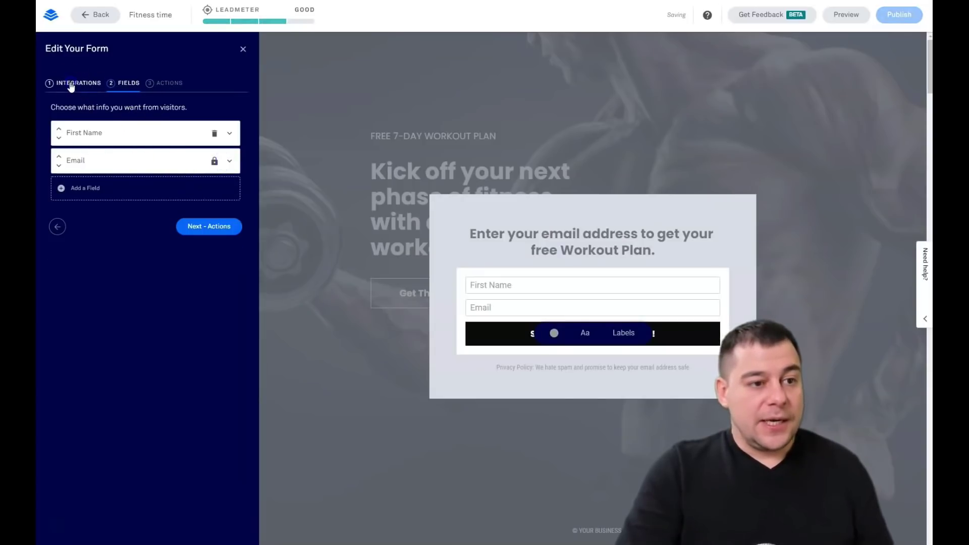
click(87, 90)
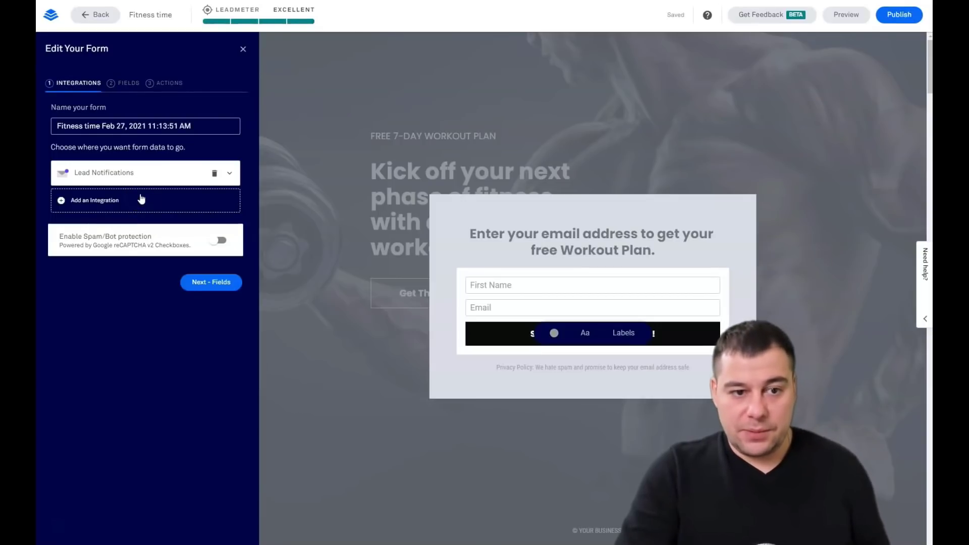
Step: Choose Add an Integration to bring up the integrations catalogue
click(157, 177)
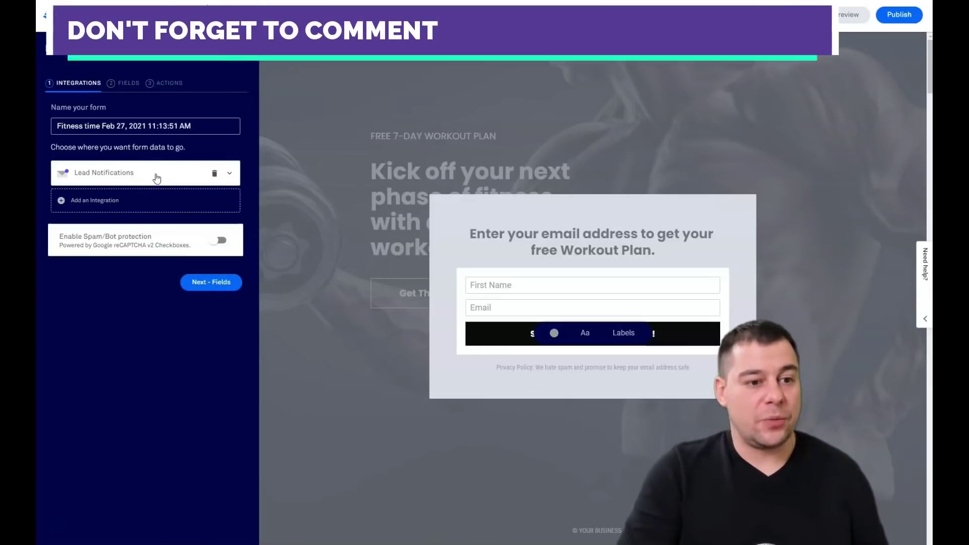
click(154, 186)
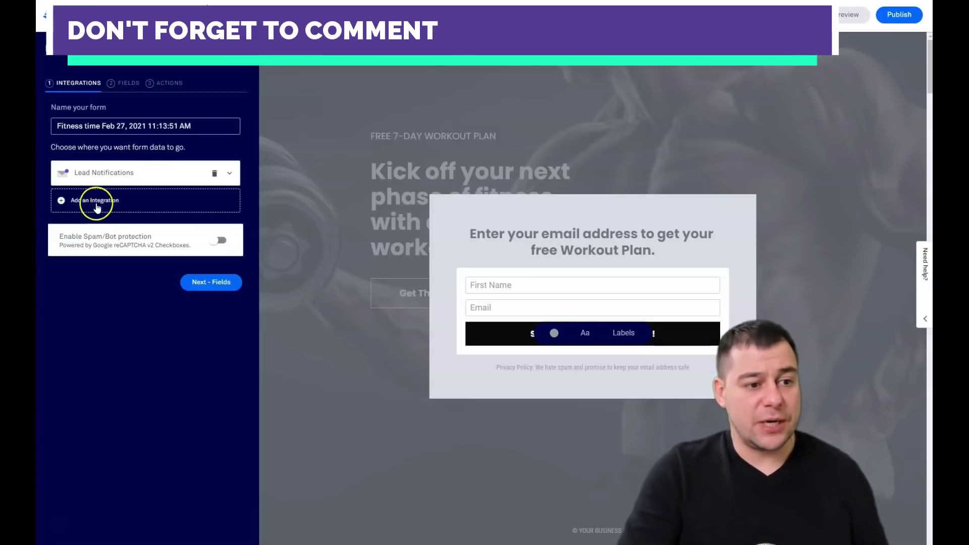
click(78, 202)
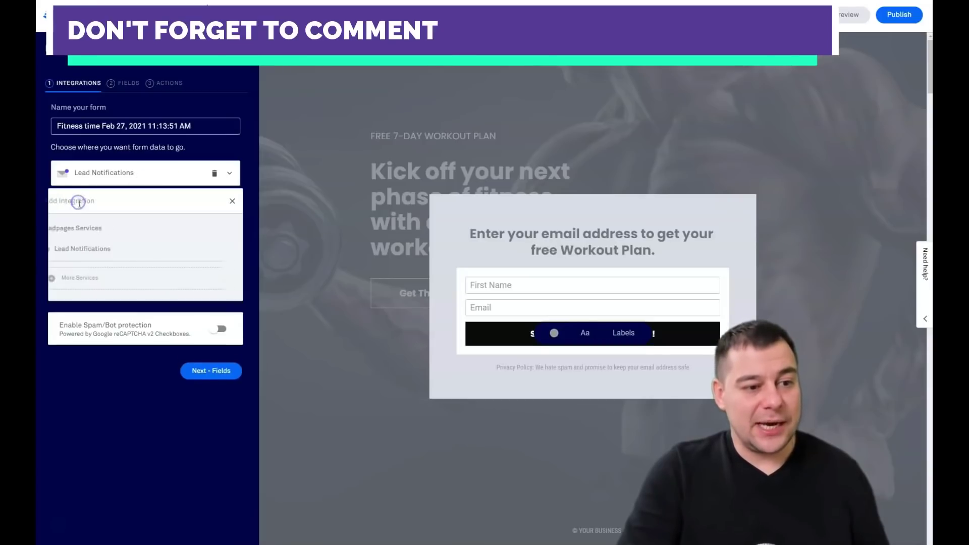
Step: Browse the More Services native and Zapier integrations, then close the catalogue
click(79, 279)
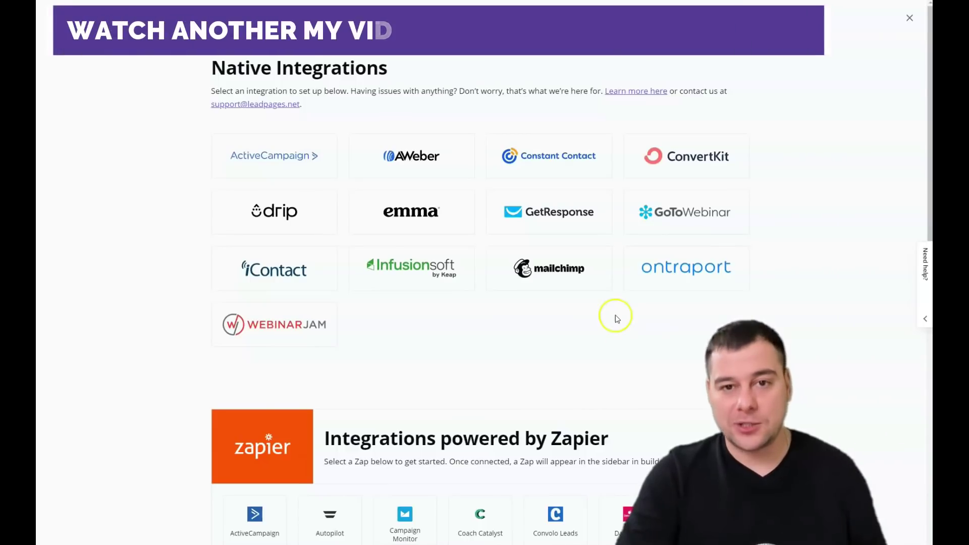
scroll(615, 318, down, 6)
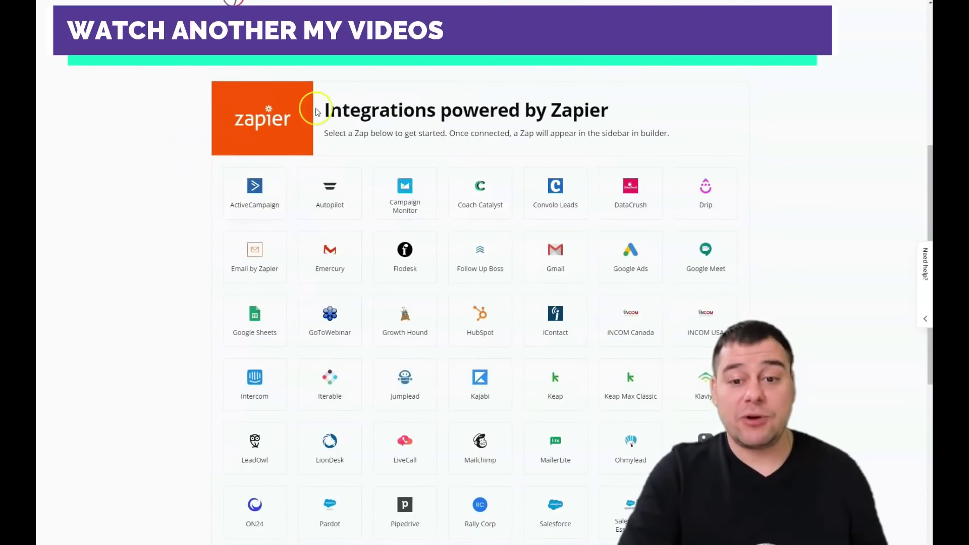
scroll(459, 314, down, 5)
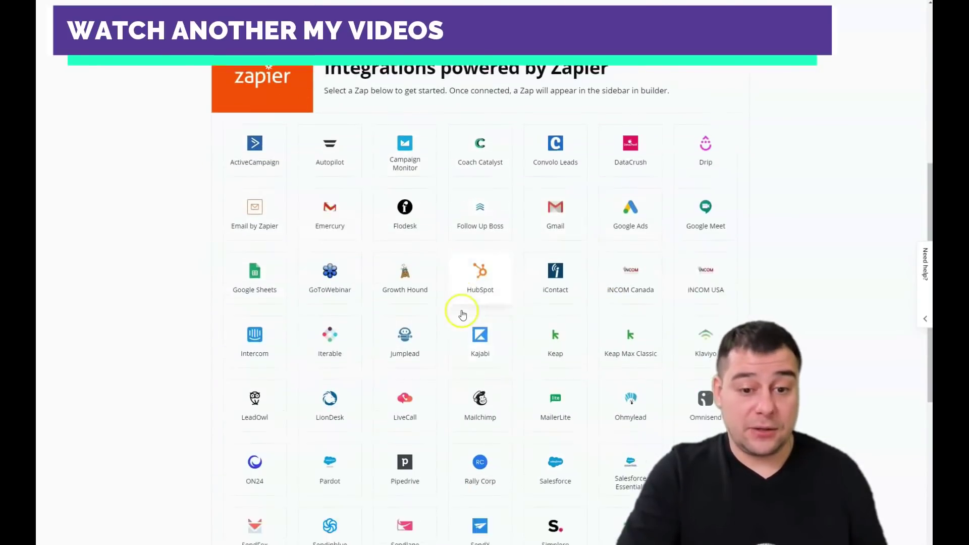
scroll(458, 288, up, 6)
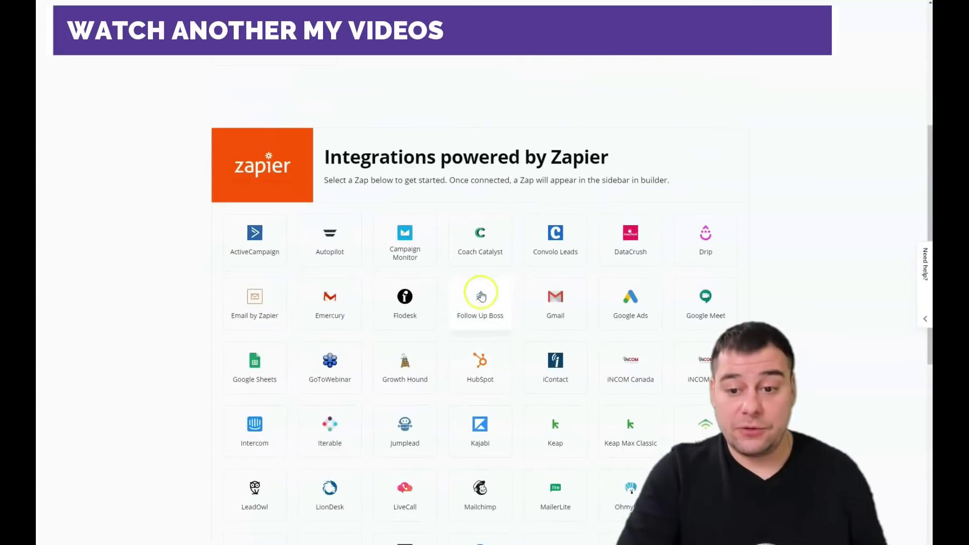
scroll(480, 288, down, 4)
scroll(631, 302, up, 8)
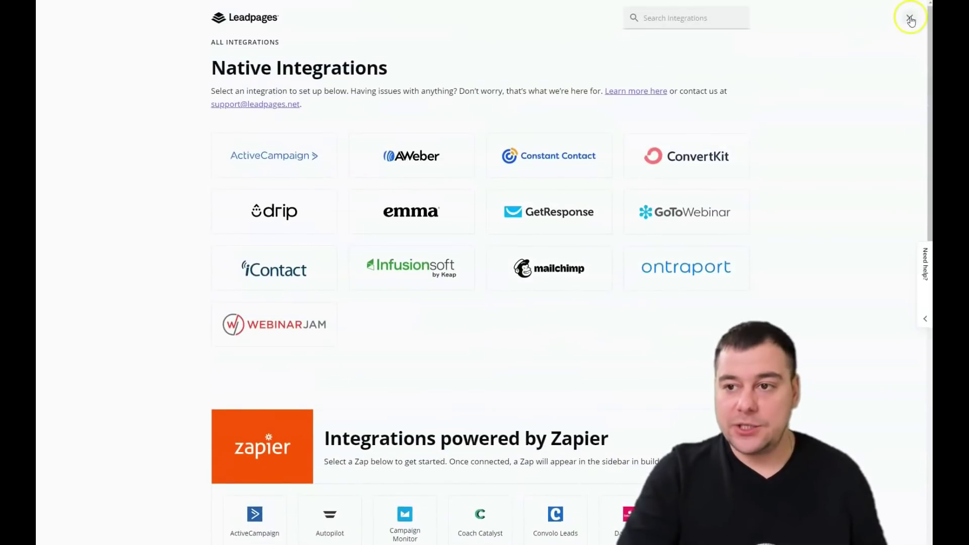
click(910, 18)
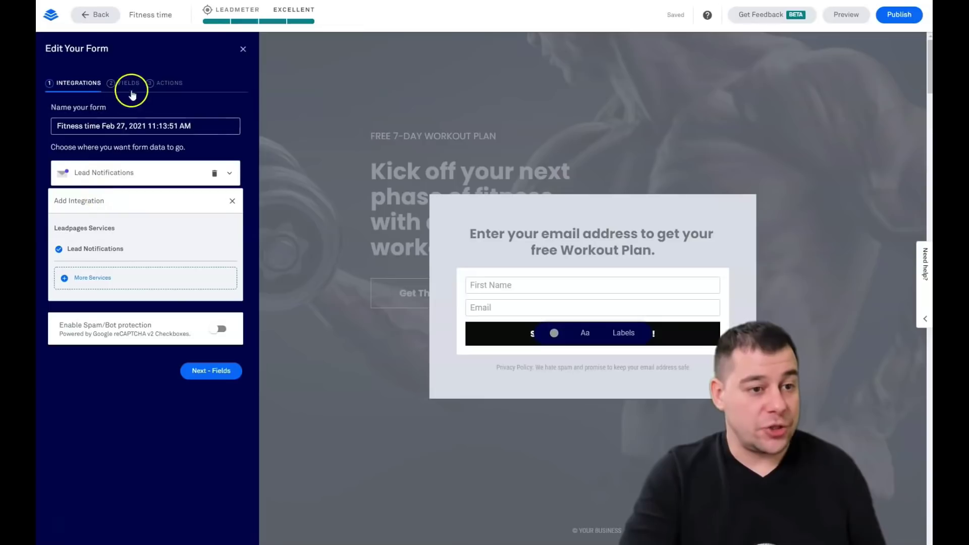
Step: Under Actions, send visitors to the Default Leadpages thank you page
click(161, 83)
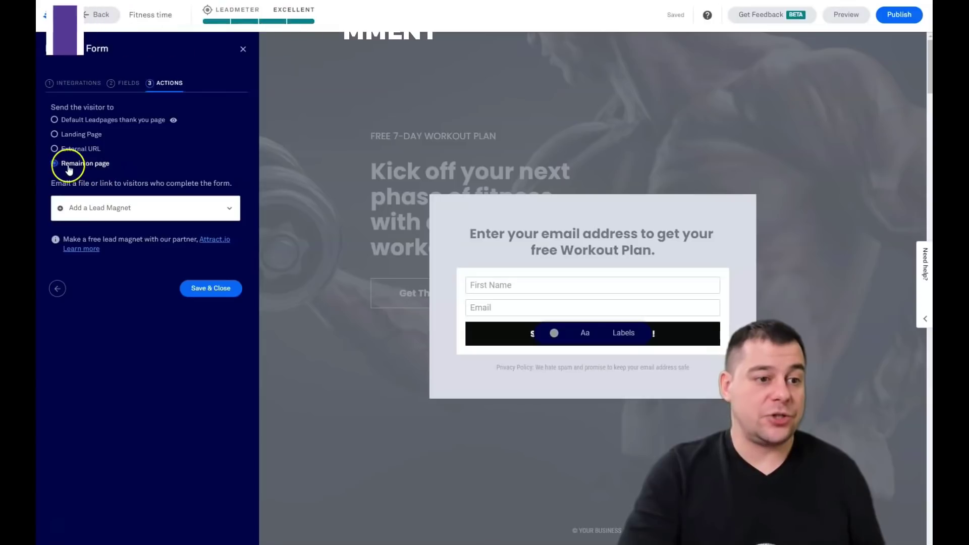
click(55, 121)
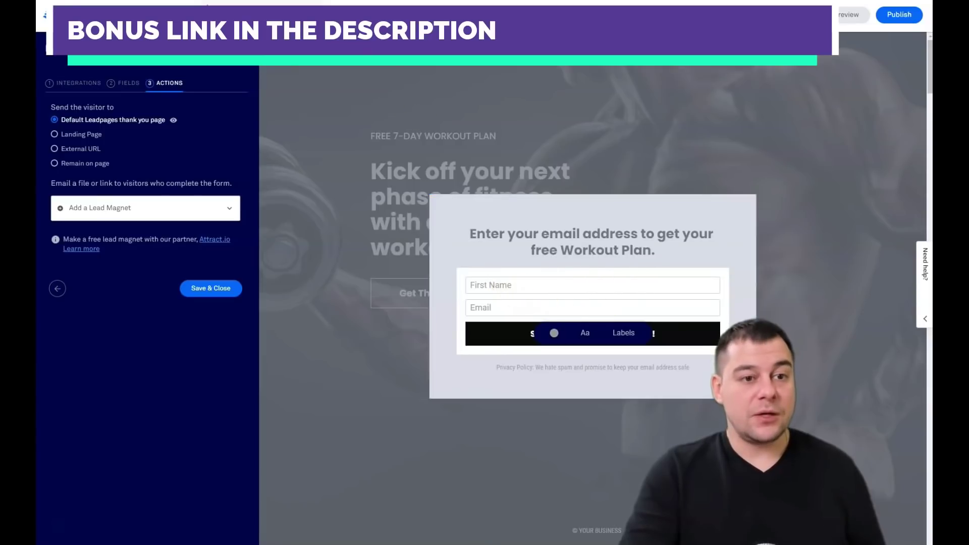
Step: Save and close the form and pop-up, then widen the headline column to three-line wrapping
click(584, 255)
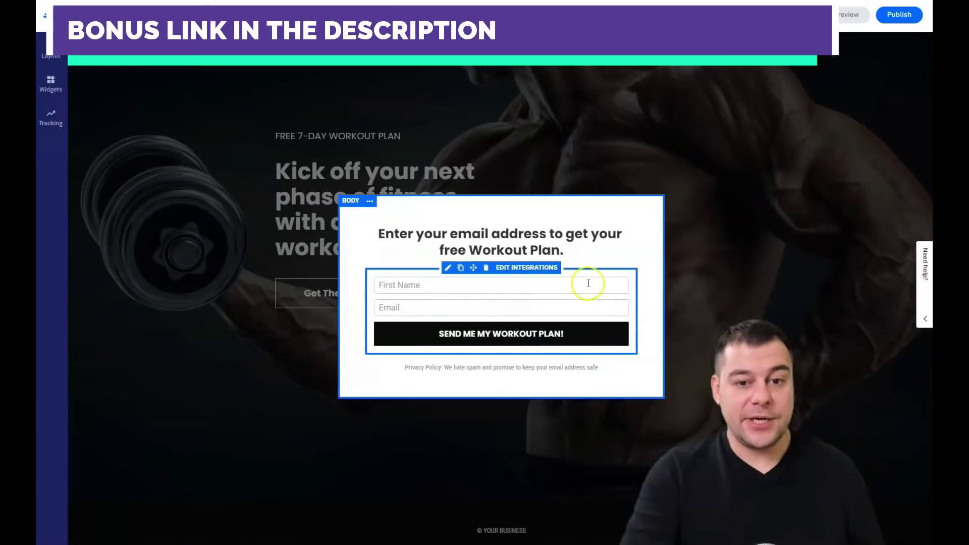
click(584, 119)
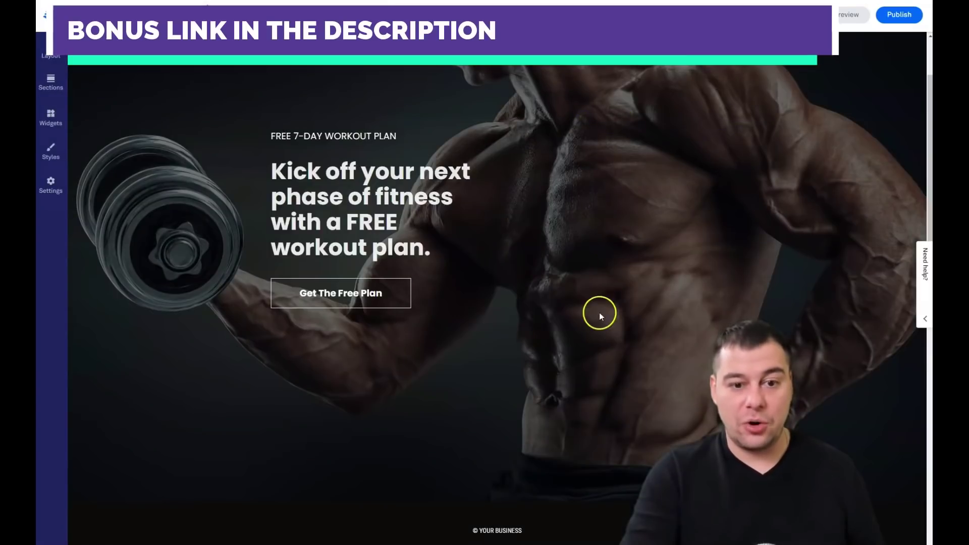
drag(583, 220, 656, 222)
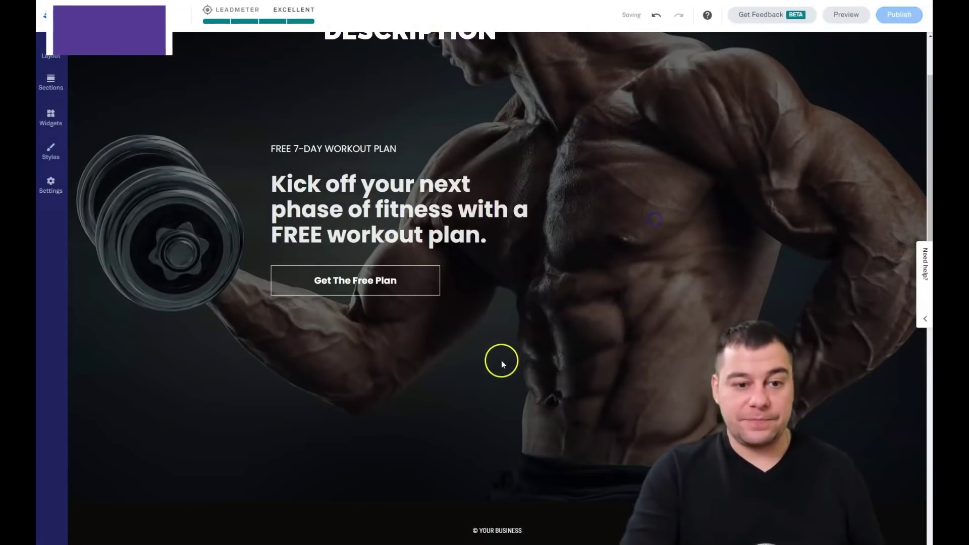